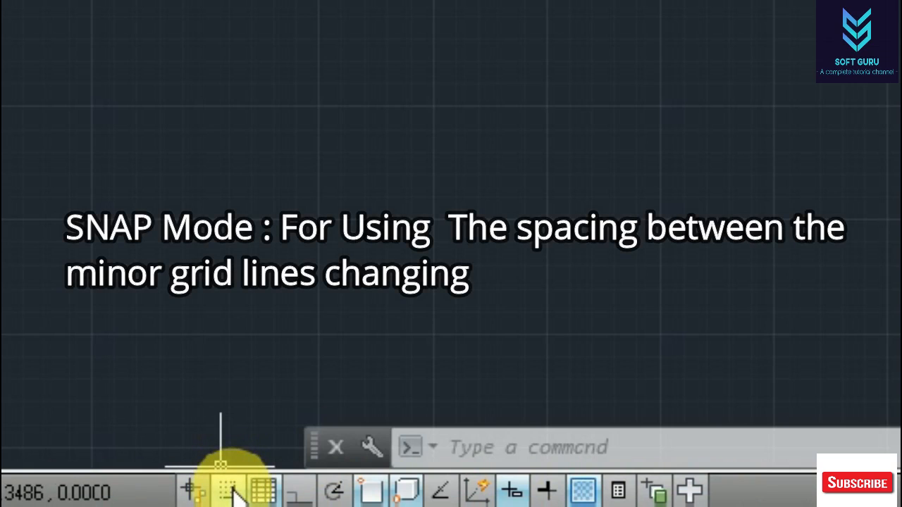
Set the snap X and Y spacing and the grid X and Y spacing to 1 in the drafting settings
right_click(234, 492)
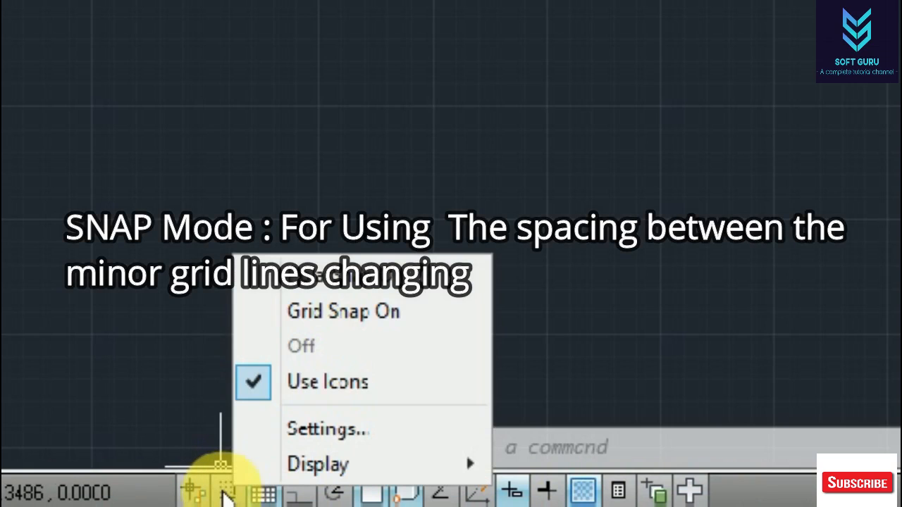
click(264, 431)
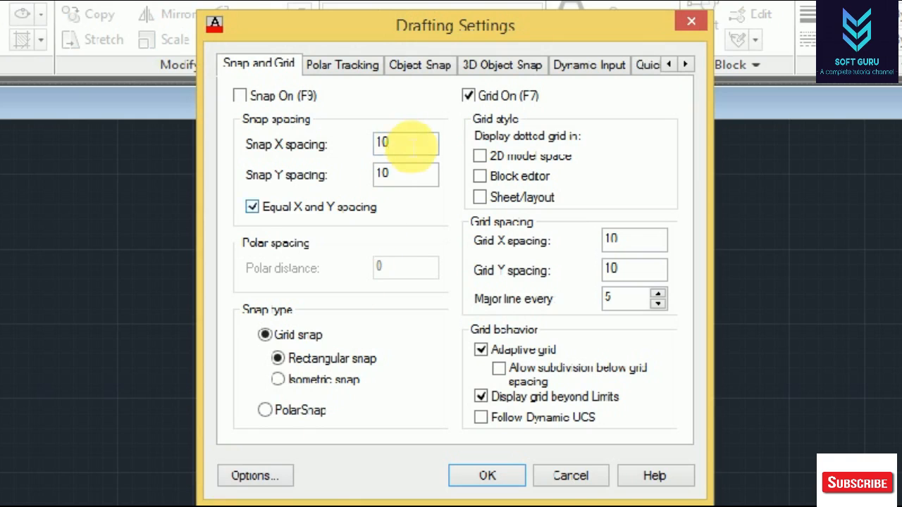
key(BackSpace)
click(402, 176)
click(646, 239)
key(BackSpace)
click(638, 270)
key(BackSpace)
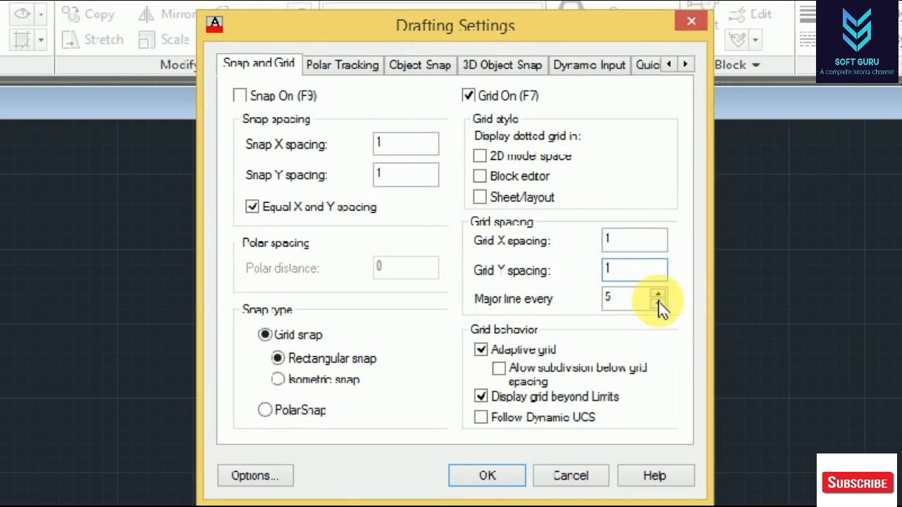
Adjust the major grid line interval, finishing at every 5 lines, and apply the drafting settings
click(659, 304)
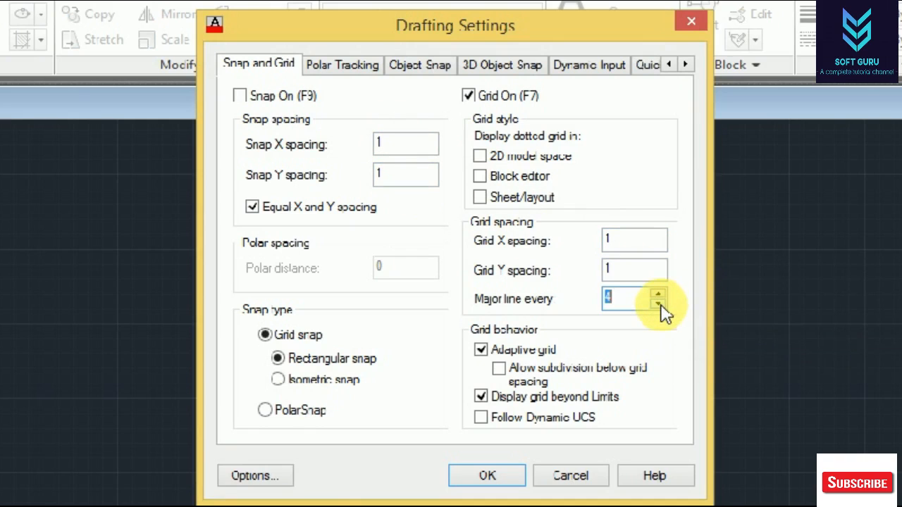
click(661, 304)
click(659, 294)
click(660, 294)
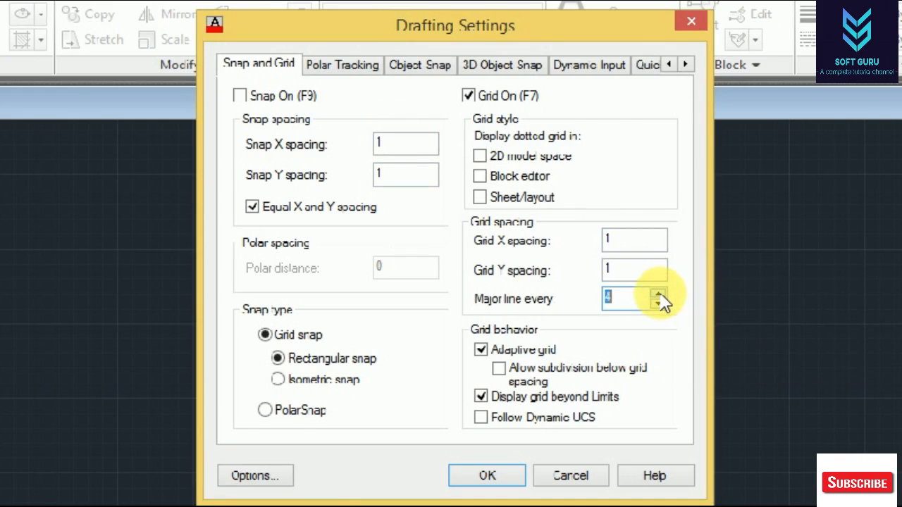
click(659, 294)
click(425, 341)
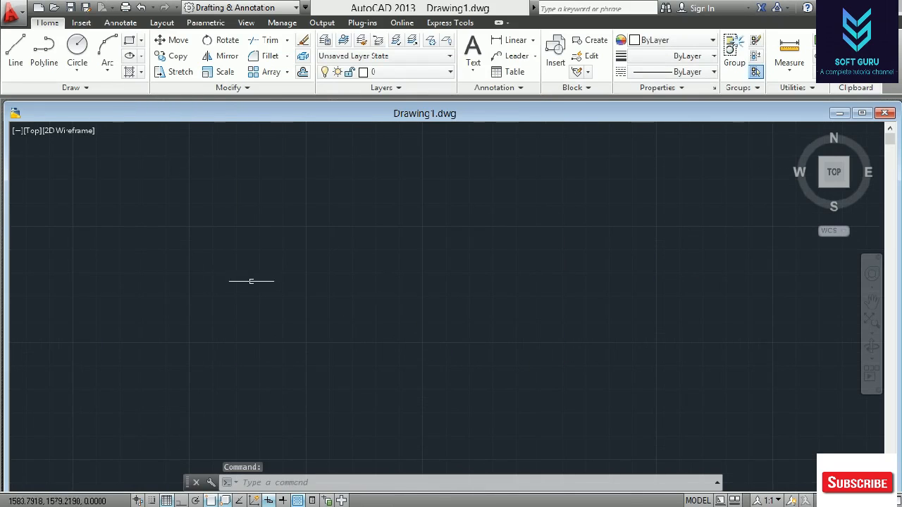
scroll(350, 283, down, 3)
scroll(350, 283, up, 2)
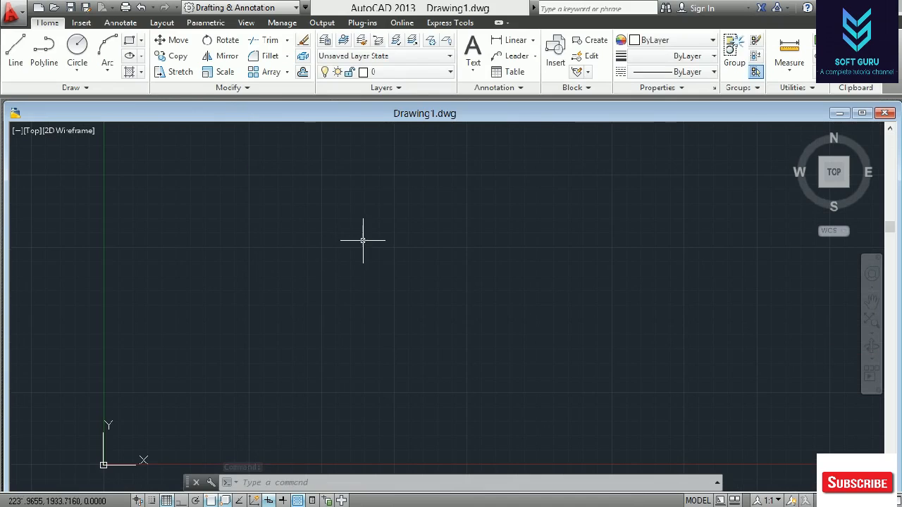
scroll(358, 266, down, 2)
scroll(497, 265, up, 1)
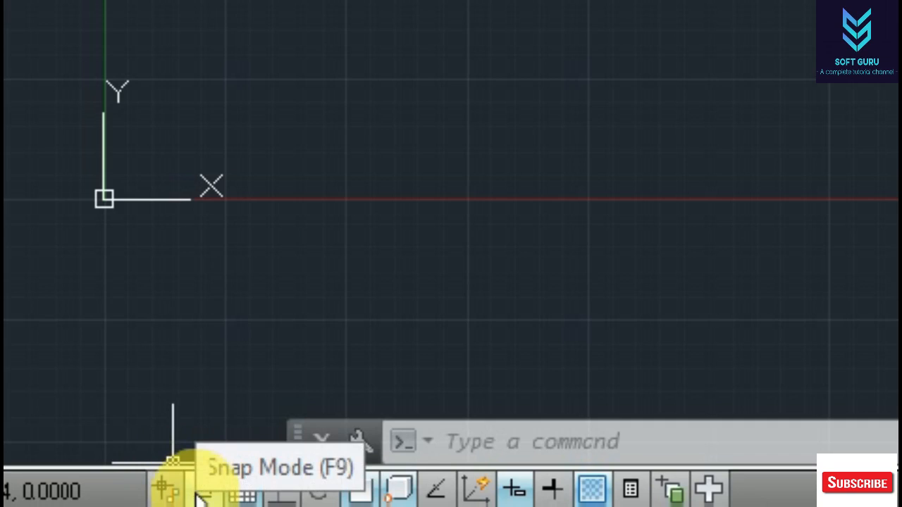
Turn the drawing's grid display off and on again twice
click(246, 490)
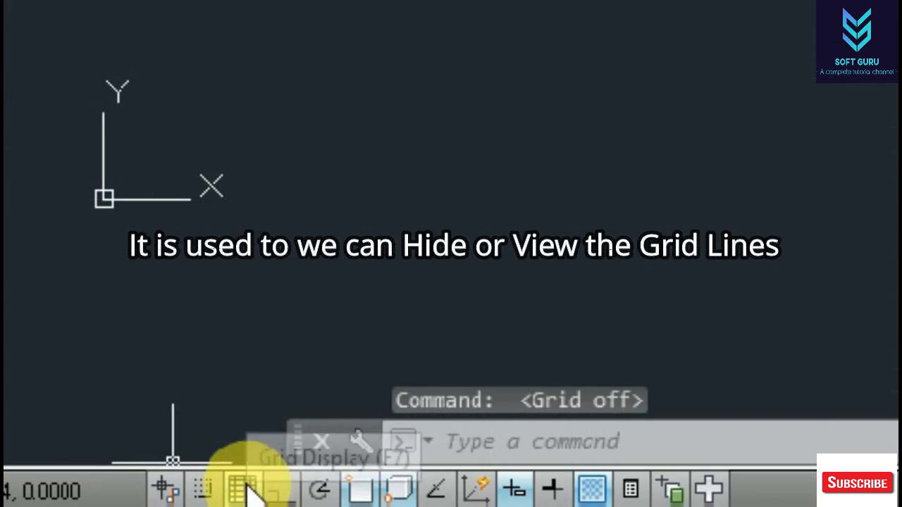
click(245, 489)
click(245, 488)
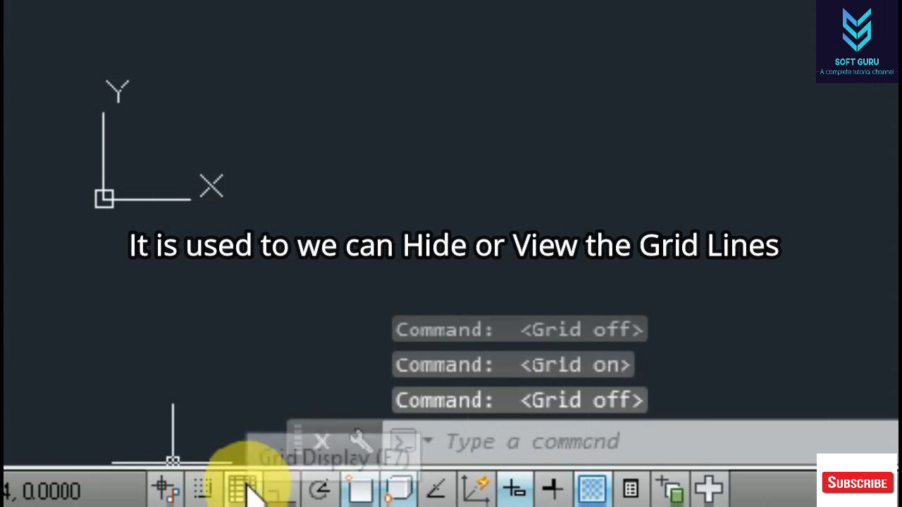
click(246, 486)
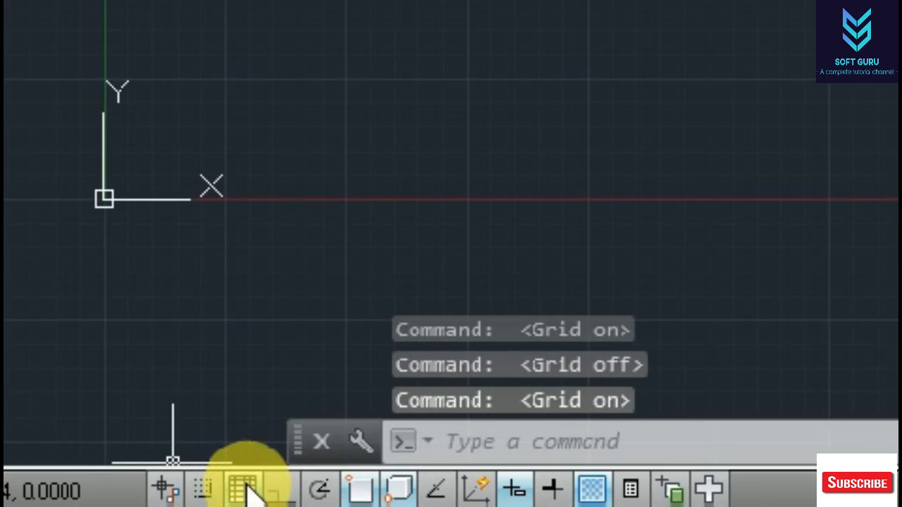
click(319, 493)
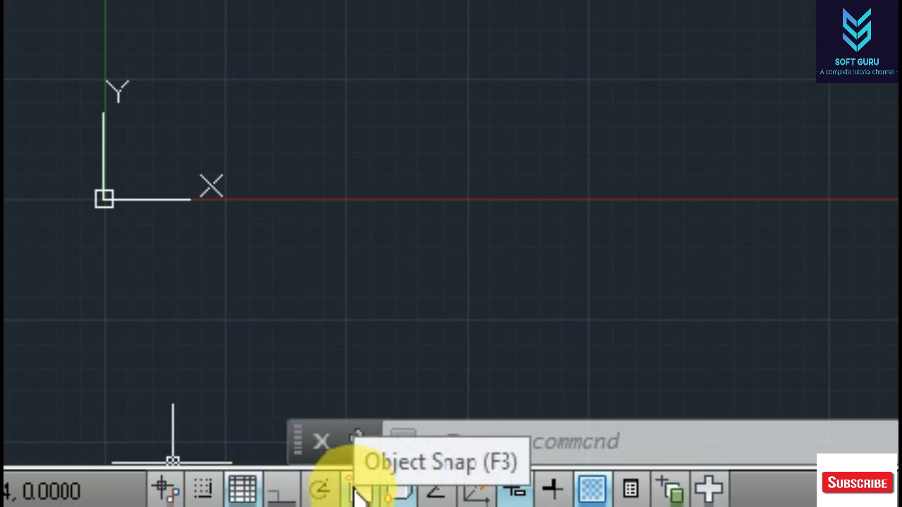
click(357, 491)
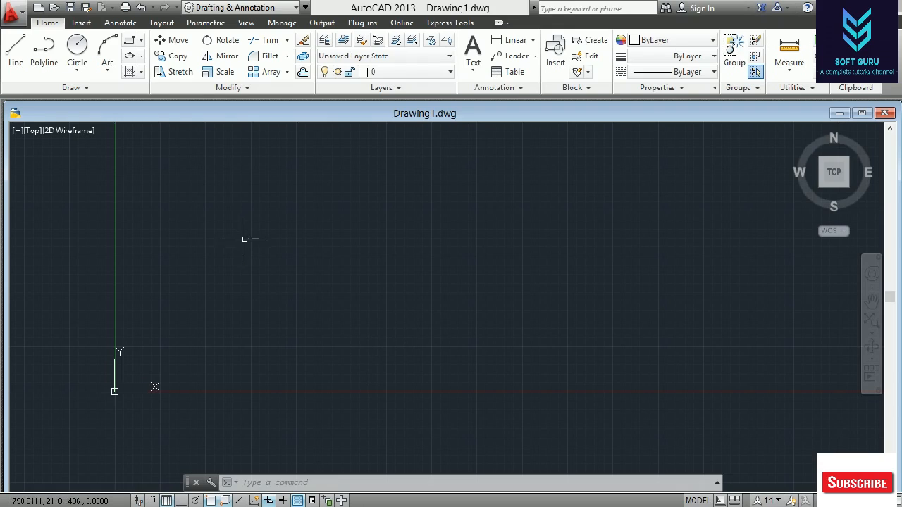
Draw a horizontal line above the X axis using Ortho mode, and turn Ortho off again
click(15, 47)
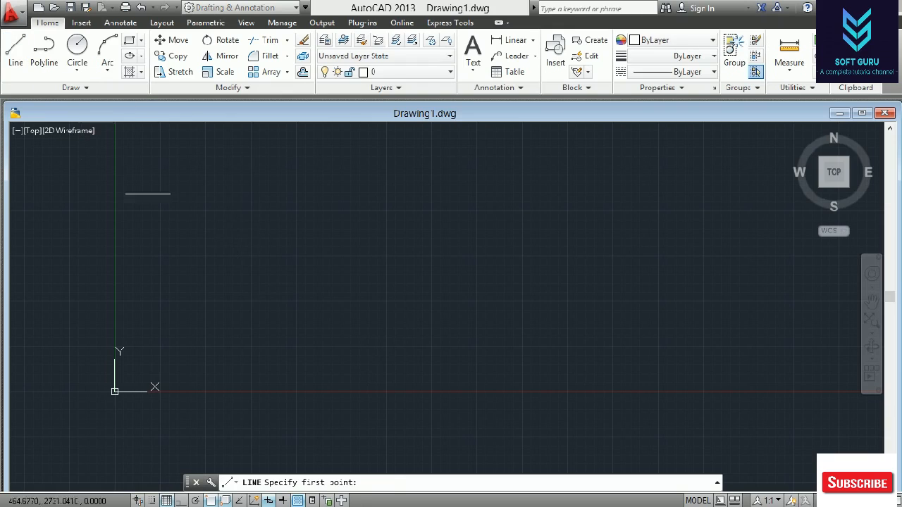
click(204, 293)
key(F8)
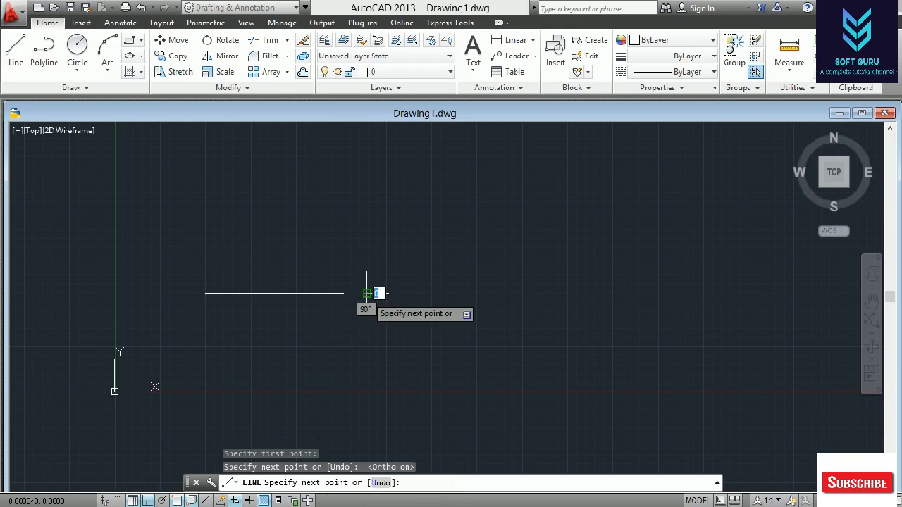
key(F8)
key(Escape)
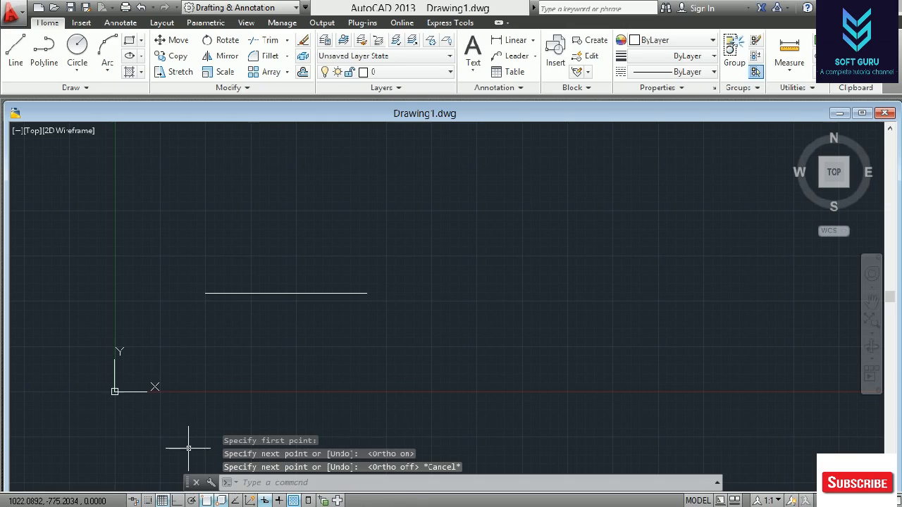
Enable polar tracking and set its increment angle to 30 degrees
right_click(191, 500)
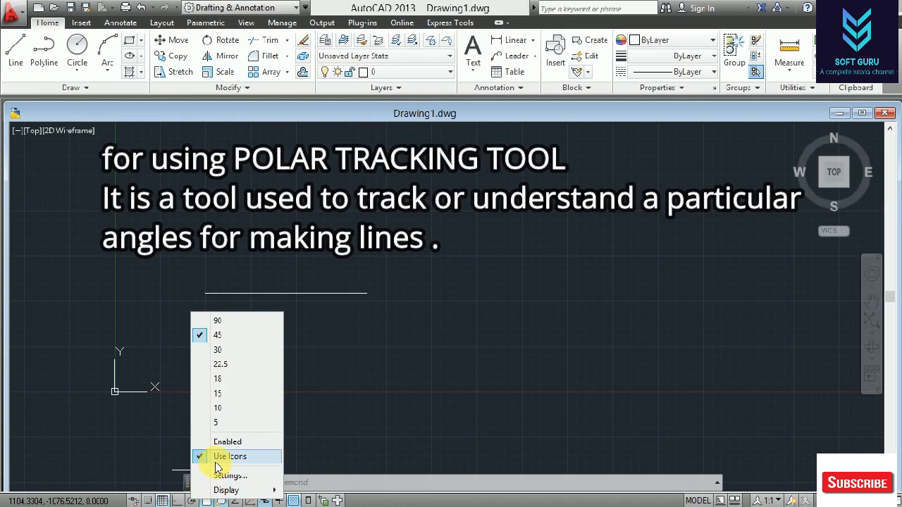
click(227, 442)
right_click(178, 499)
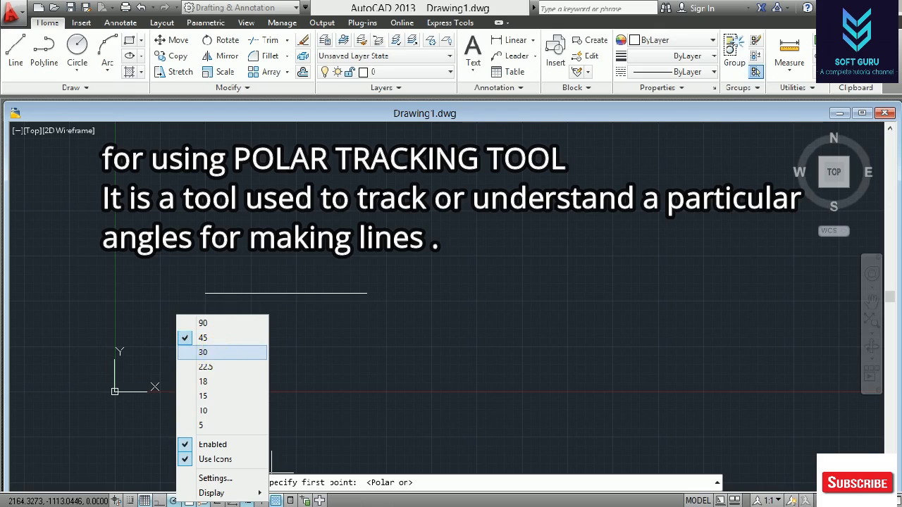
click(211, 352)
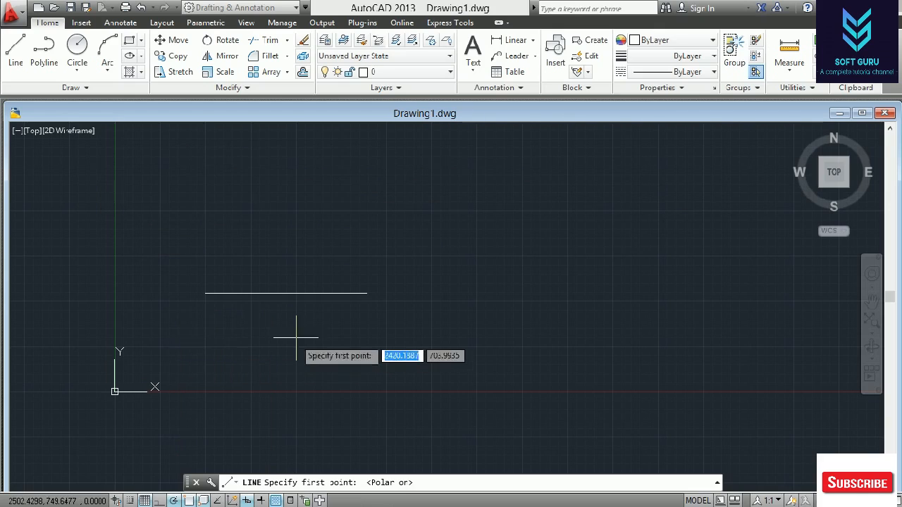
Draw five connected polar-tracked lines from the horizontal line's right end, at 30, 150, 210, 330 and 30 degrees
click(366, 293)
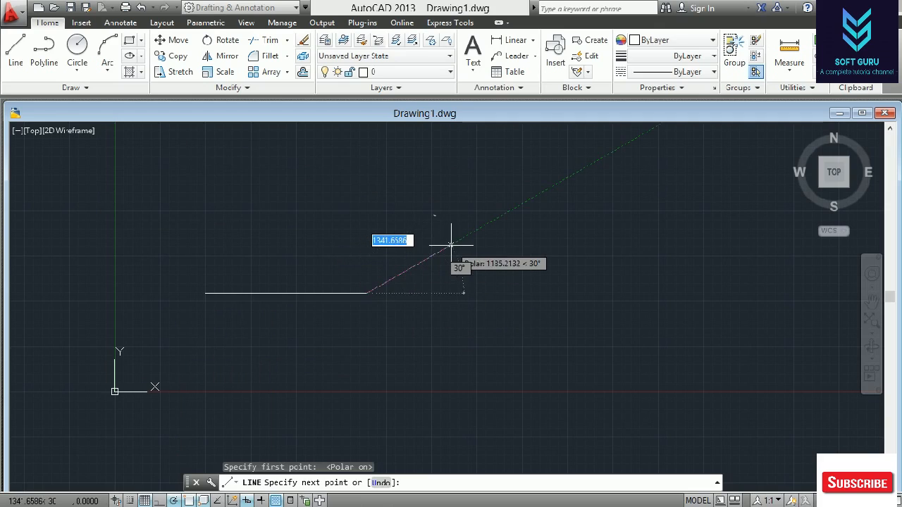
click(493, 217)
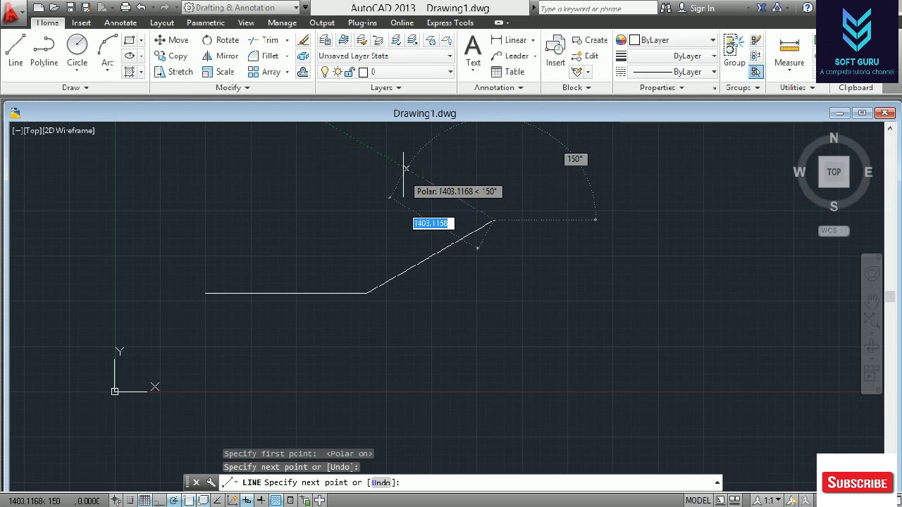
click(405, 168)
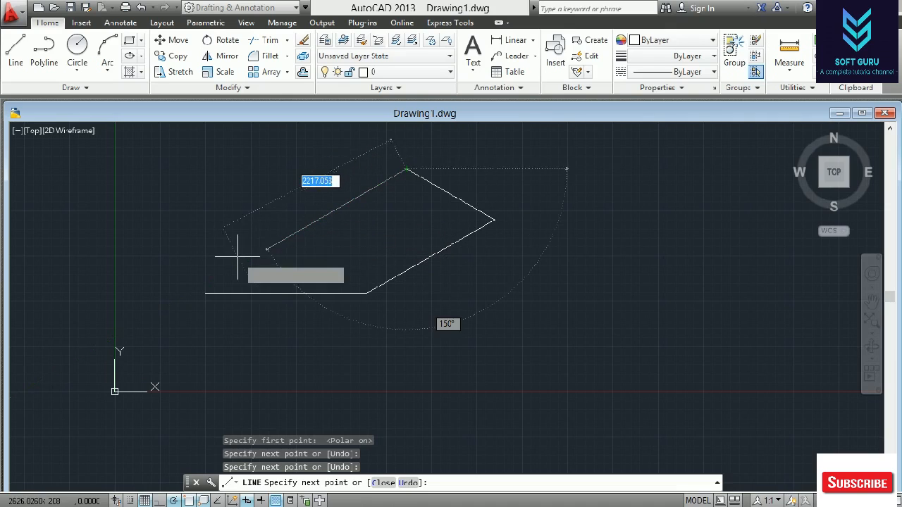
click(275, 243)
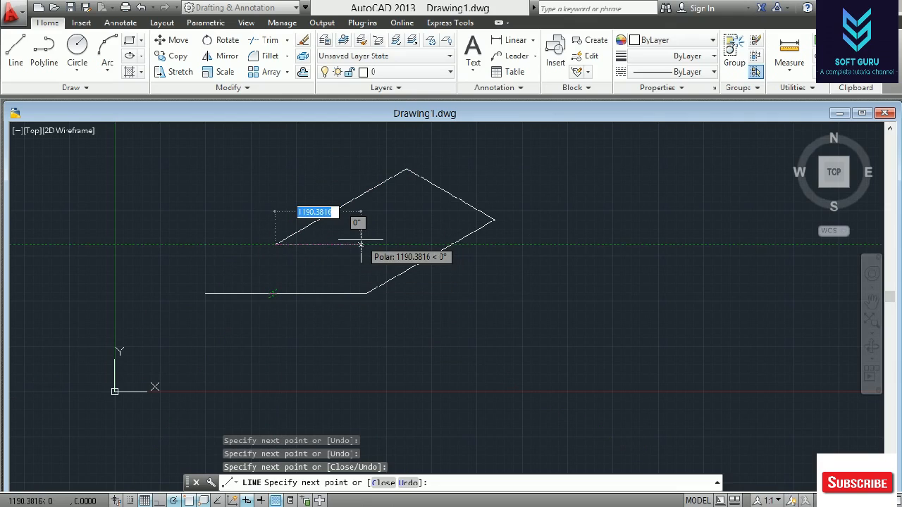
click(311, 266)
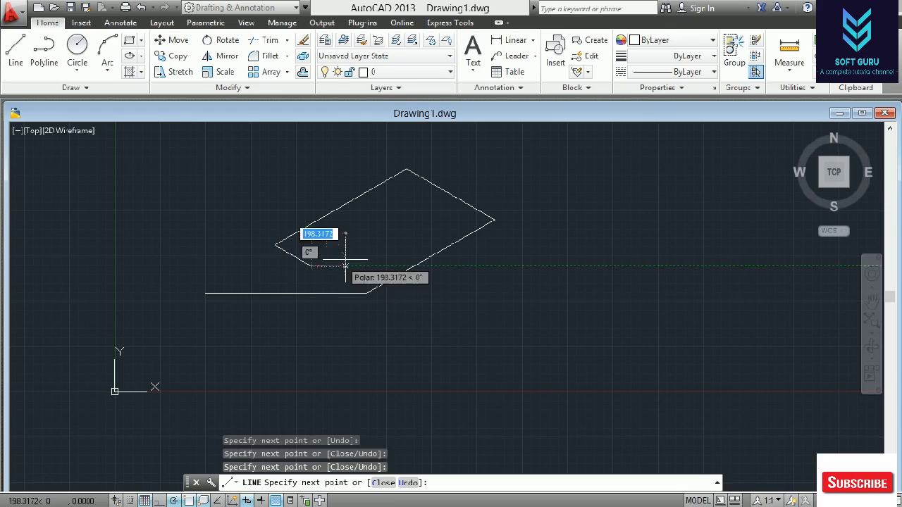
click(364, 233)
key(Escape)
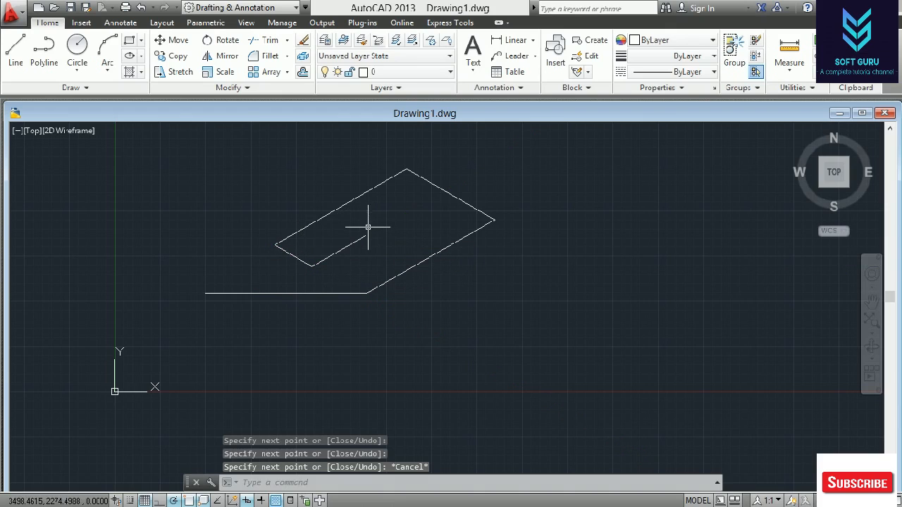
Erase all the lines in the drawing
scroll(562, 213, down, 3)
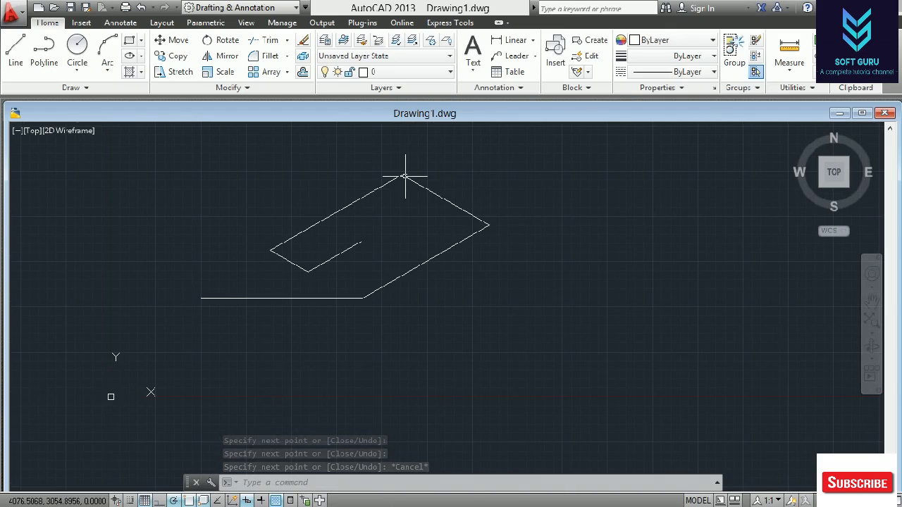
key(ctrl+a)
key(Delete)
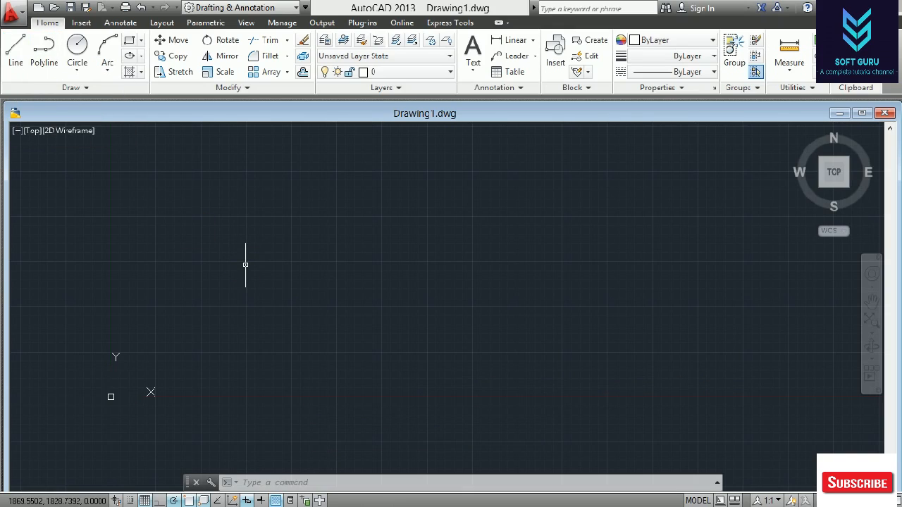
Draw a horizontal and a vertical construction line through one common point with XLINE and Ortho mode on
text(XL)
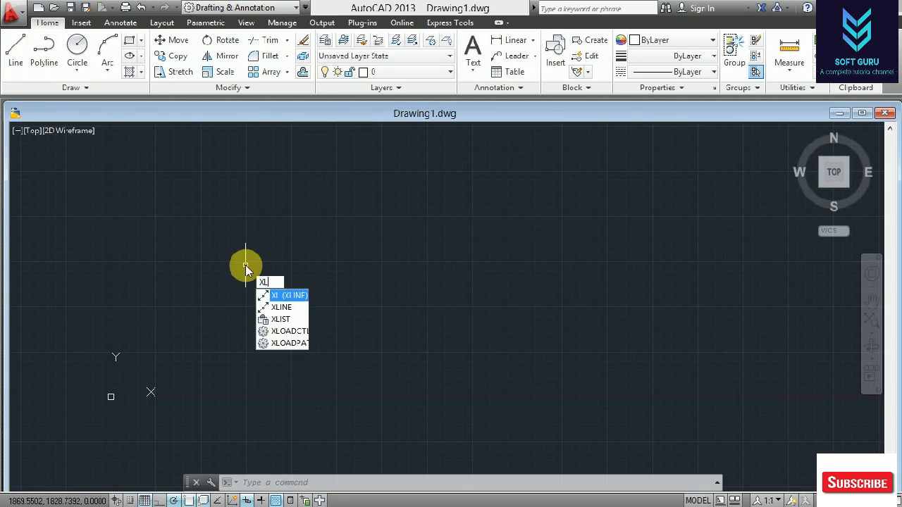
key(Return)
click(249, 231)
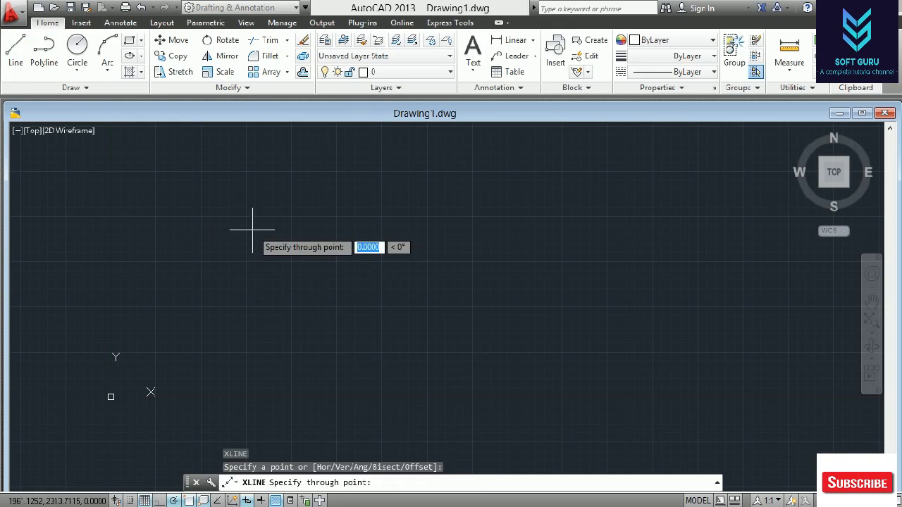
key(F8)
click(448, 229)
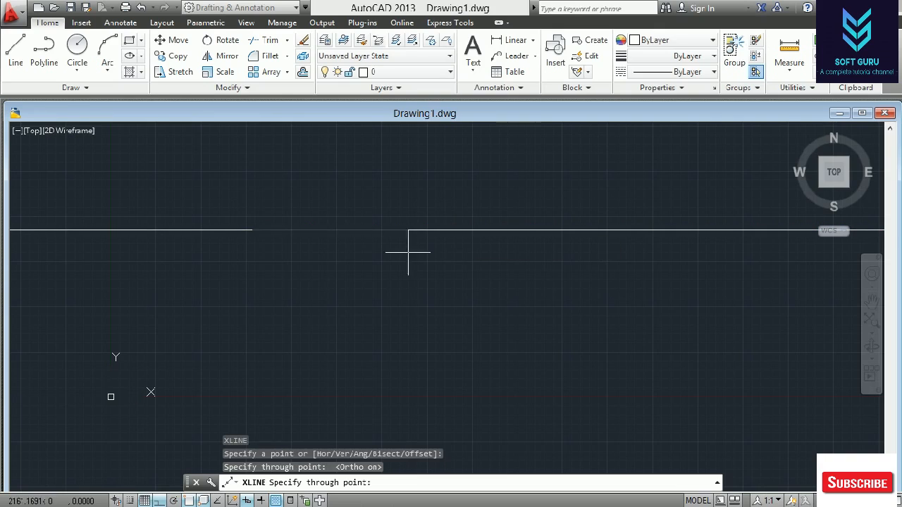
click(272, 296)
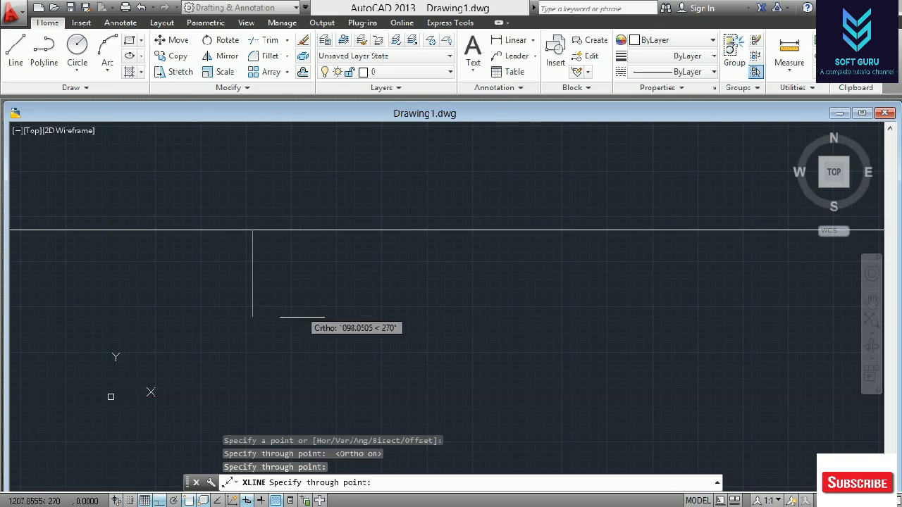
key(Escape)
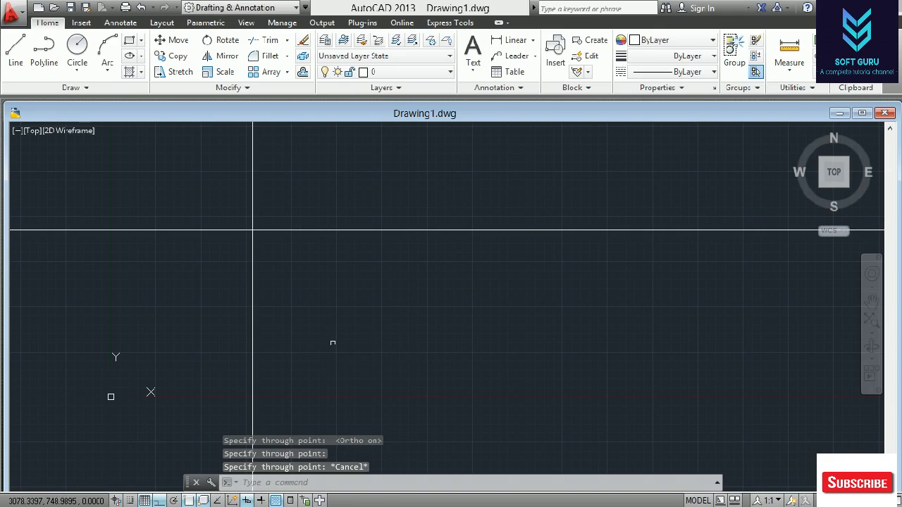
Select both crossing construction lines and erase them
scroll(338, 246, down, 3)
scroll(561, 201, up, 4)
key(Escape)
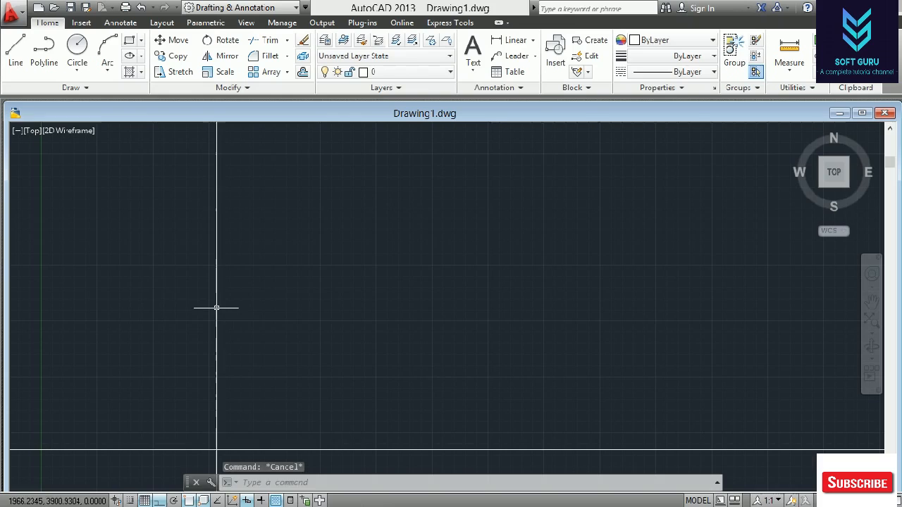
click(138, 268)
click(306, 471)
click(345, 321)
click(174, 461)
key(Delete)
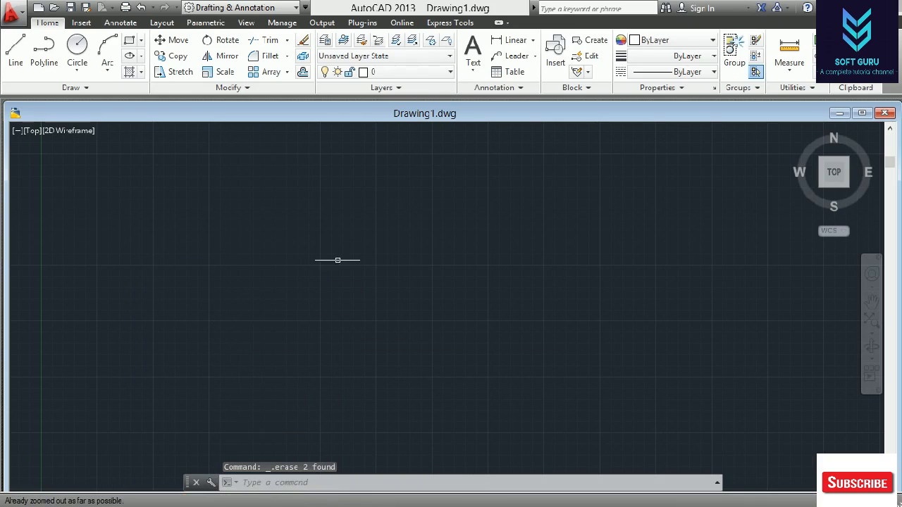
Create multiline text reading "AUTO CAD 2D TUTORIAL Part 2" with "...../////xc" on a second line, in a wide text frame
click(472, 70)
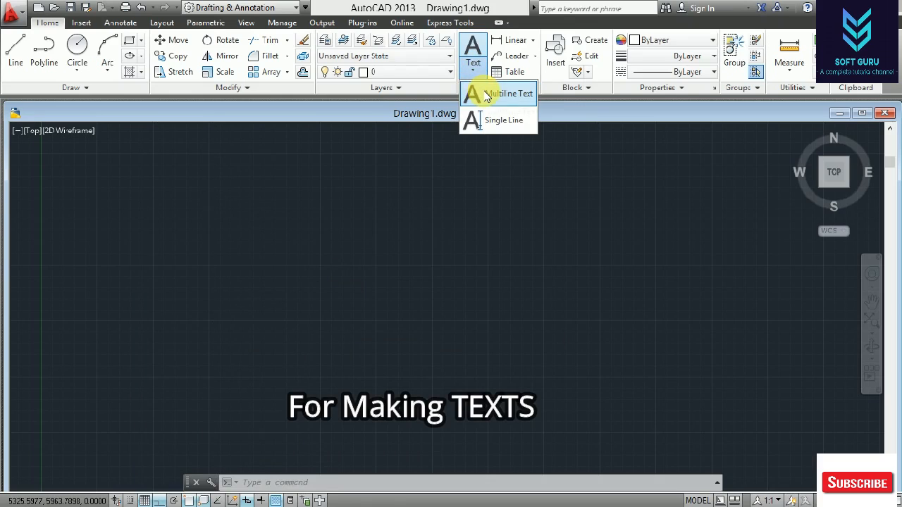
click(484, 95)
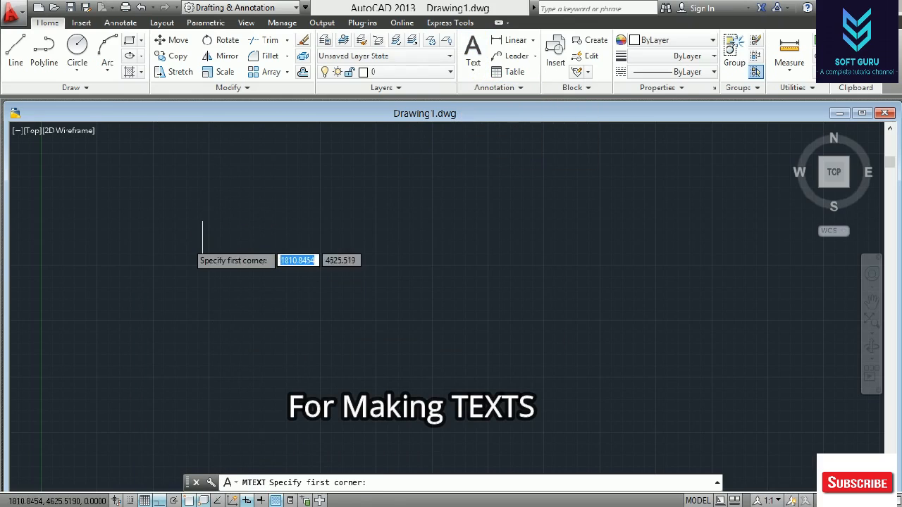
click(158, 217)
click(411, 252)
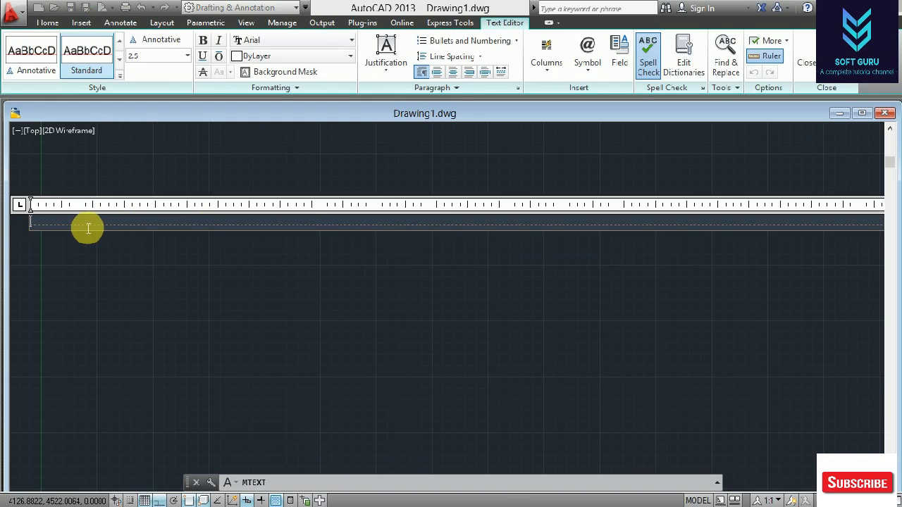
text(O CAD 2D TUTORIAL Part 2)
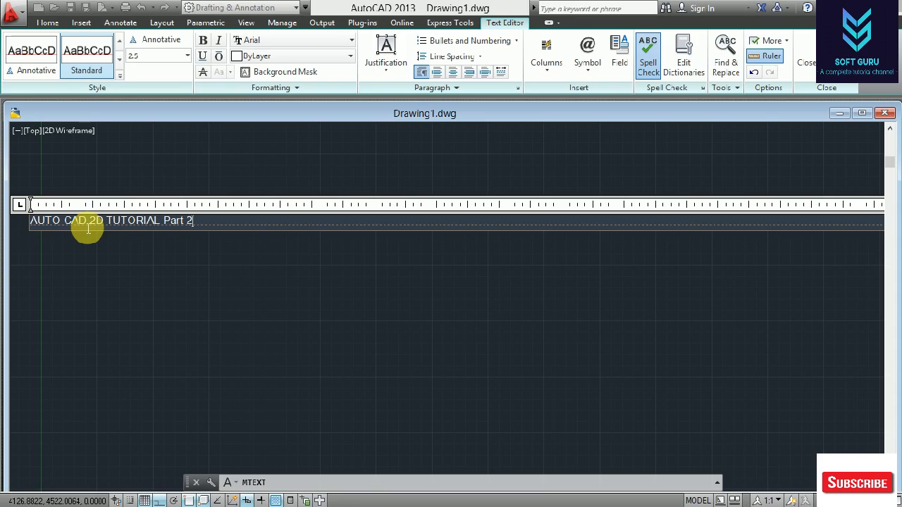
key(Return)
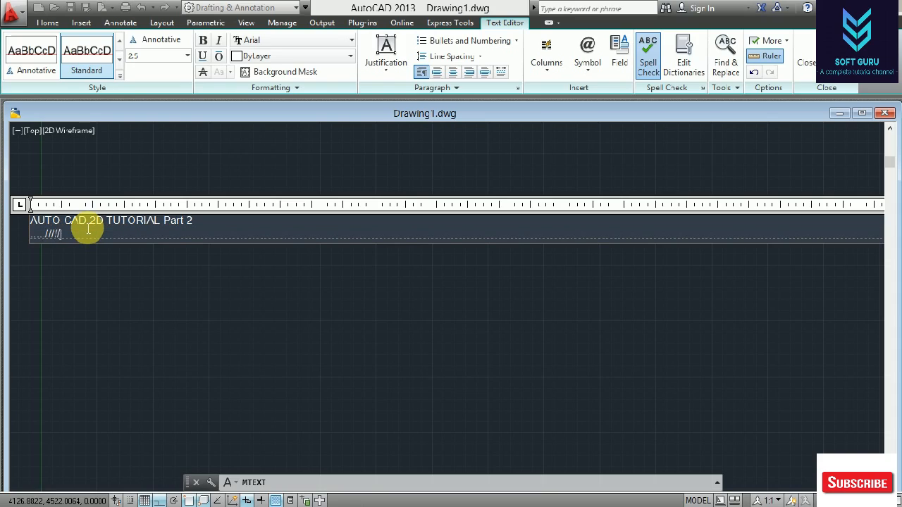
click(112, 282)
Set the height of both lines of the multiline text to 15
scroll(109, 229, up, 8)
scroll(443, 135, up, 3)
scroll(238, 255, down, 4)
double_click(238, 255)
click(287, 254)
scroll(239, 251, up, 5)
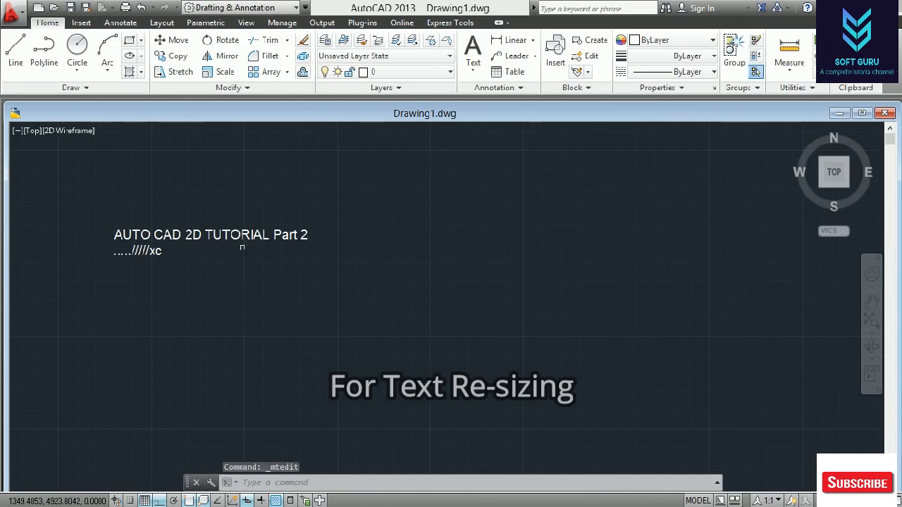
click(179, 232)
double_click(180, 234)
scroll(135, 234, up, 2)
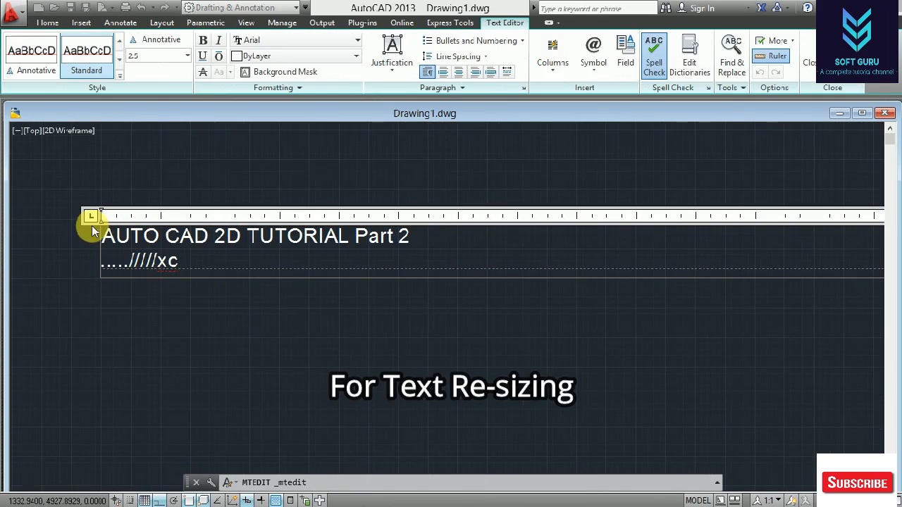
drag(106, 239, 205, 268)
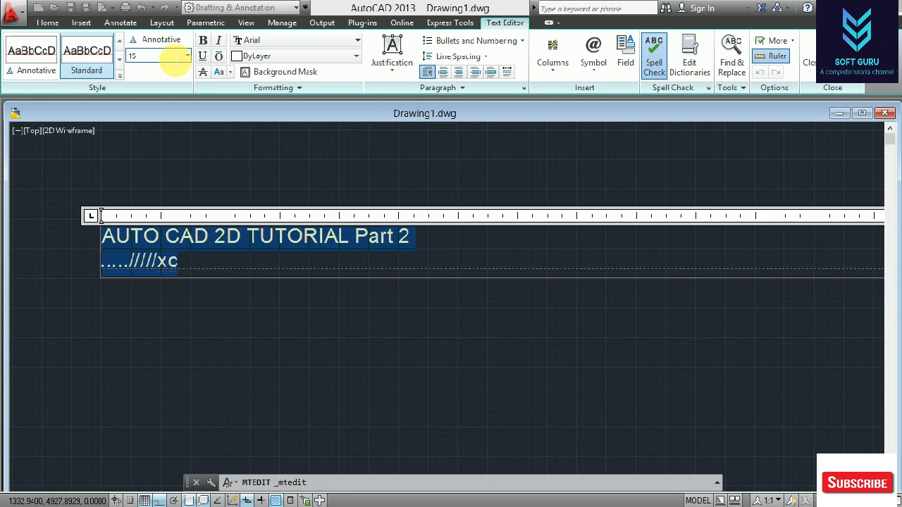
click(171, 61)
text(15)
key(Return)
click(145, 141)
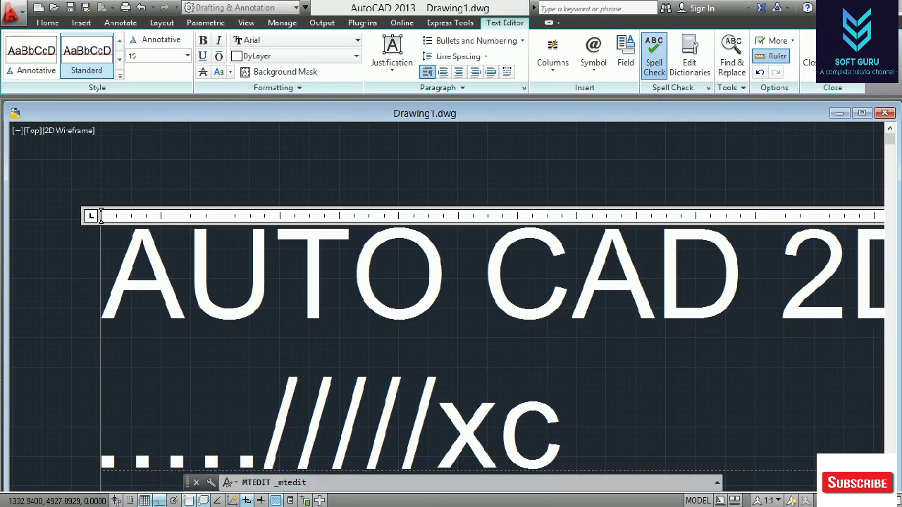
Create single-line text "AUTO CAD 2D TUTORIAL" beside the multiline text, accepting the default height of 2.5 and rotation of 0
scroll(167, 184, up, 4)
scroll(308, 227, down, 6)
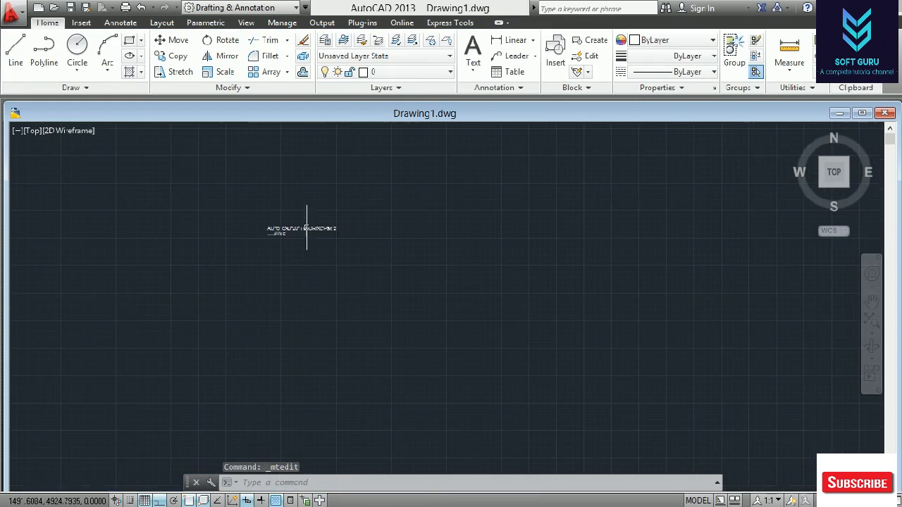
scroll(372, 249, up, 4)
click(477, 77)
click(510, 120)
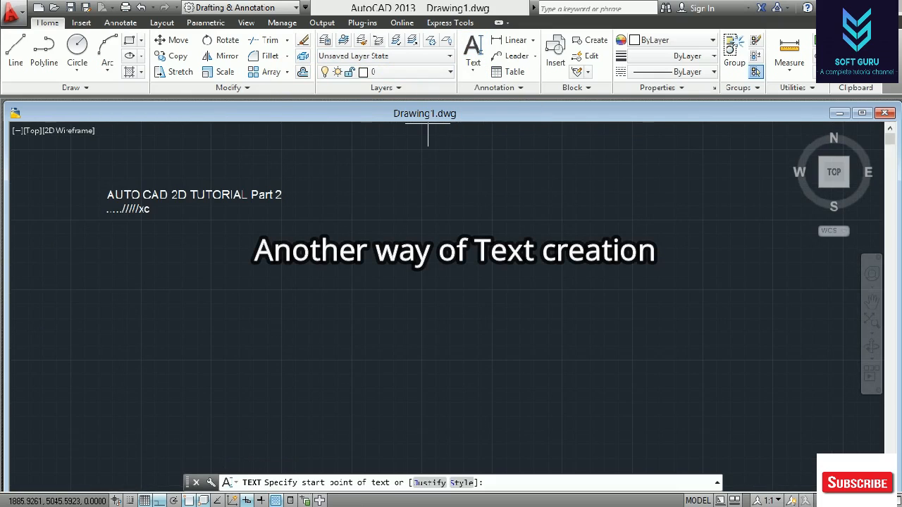
scroll(398, 213, up, 2)
click(384, 200)
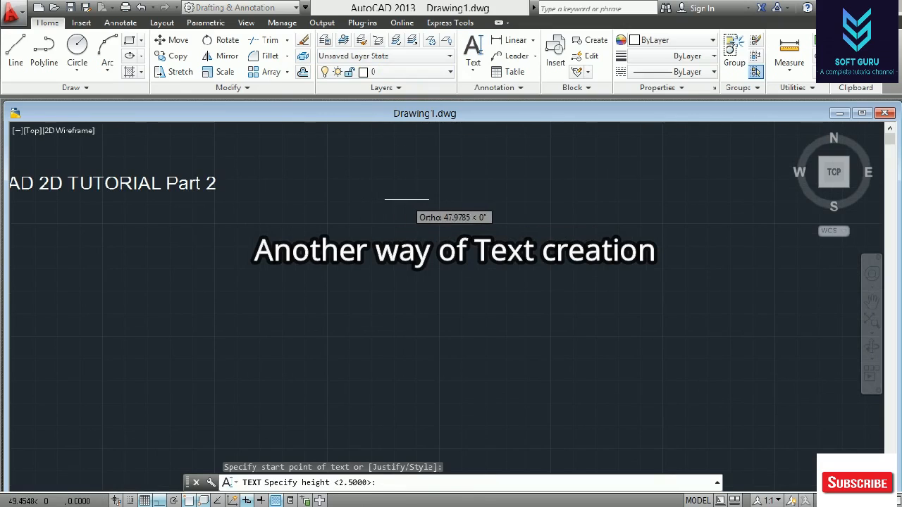
key(Return)
key(Return)
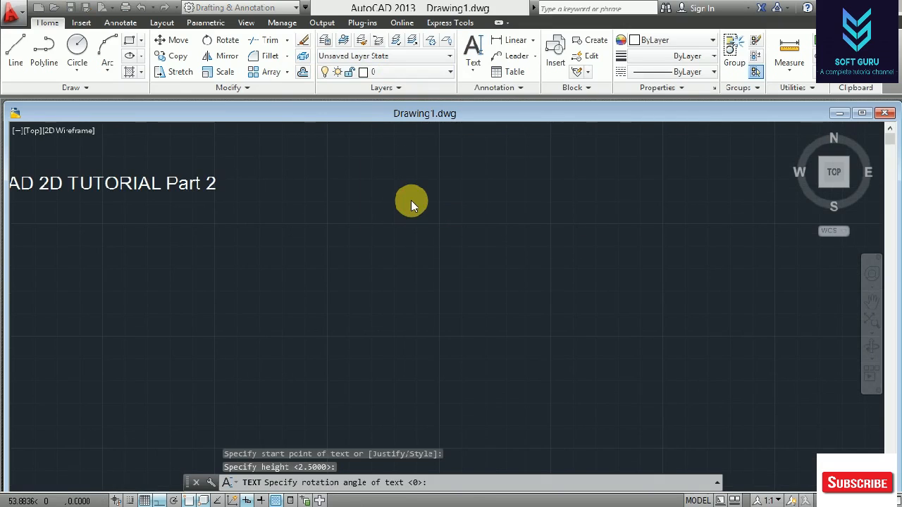
scroll(405, 205, down, 2)
scroll(417, 193, up, 2)
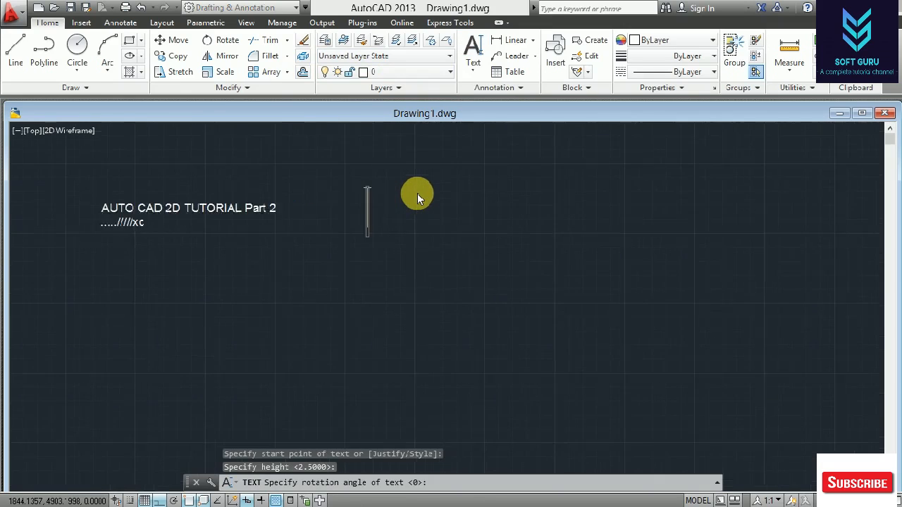
text(A)
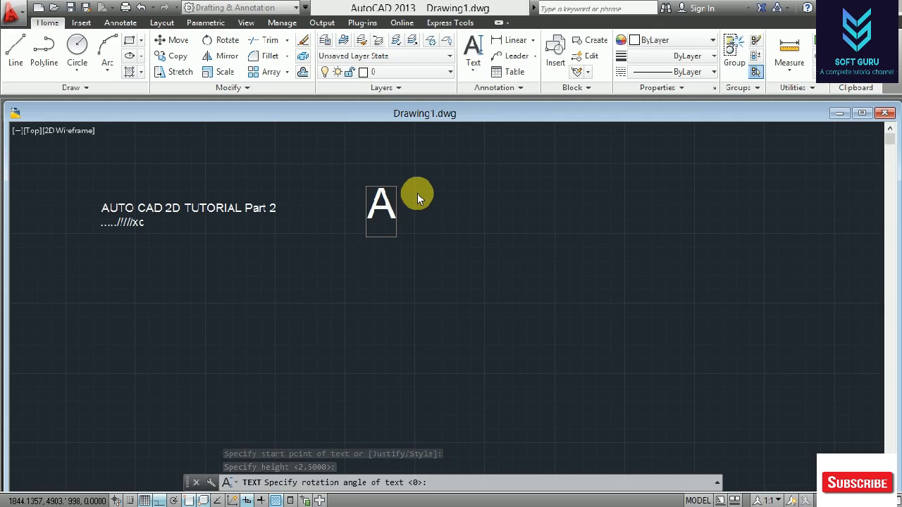
text(UTO )
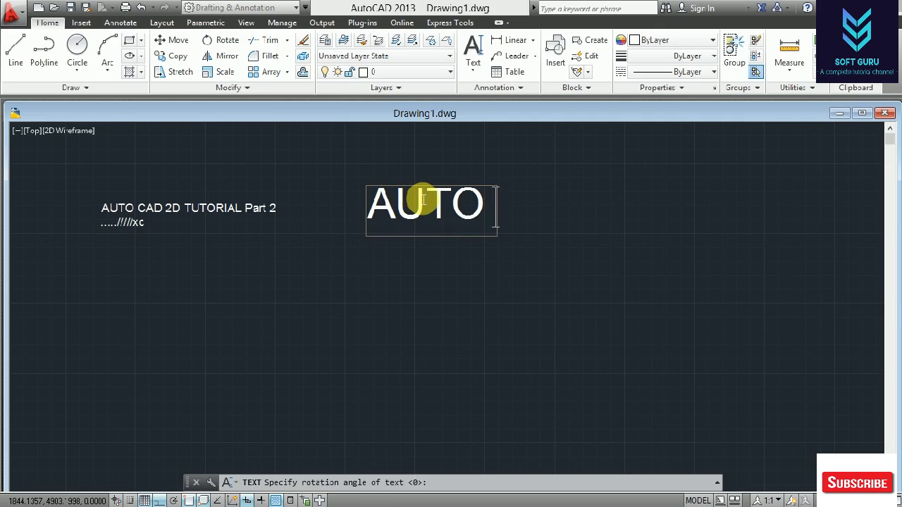
text(CAD)
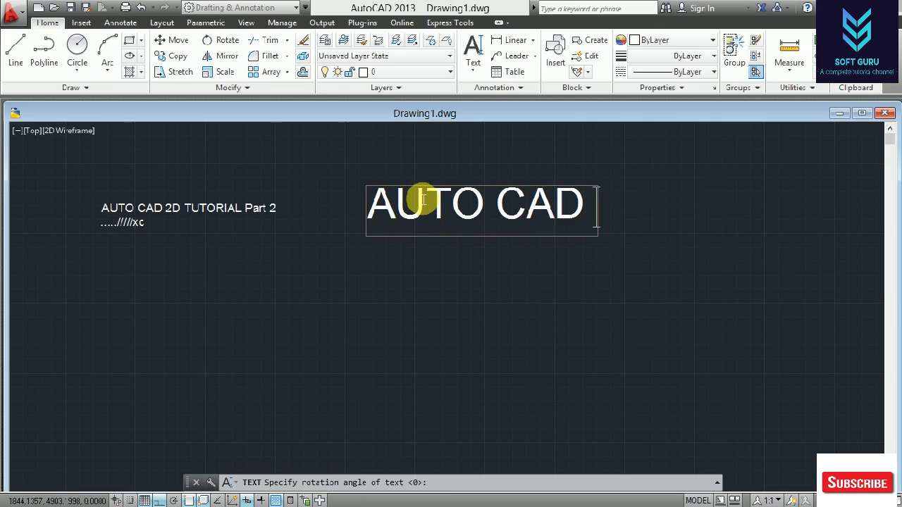
text( 2D )
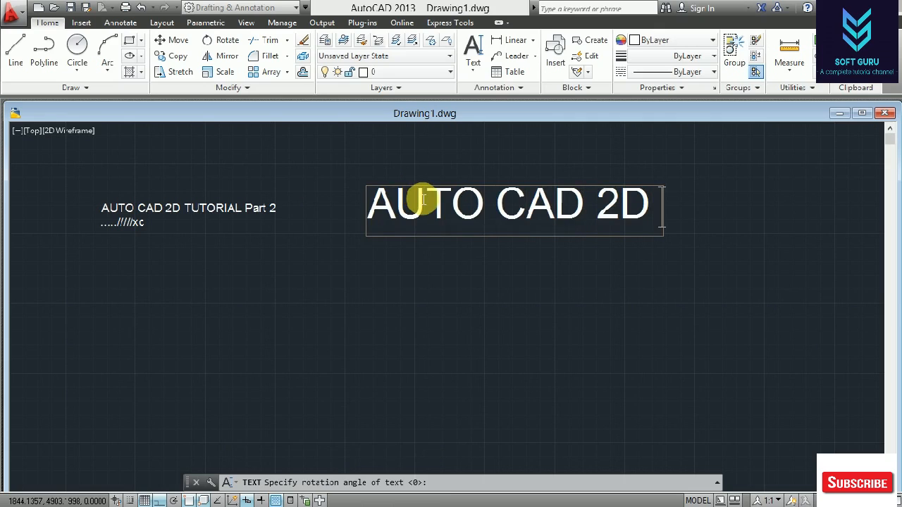
text(TUTOR)
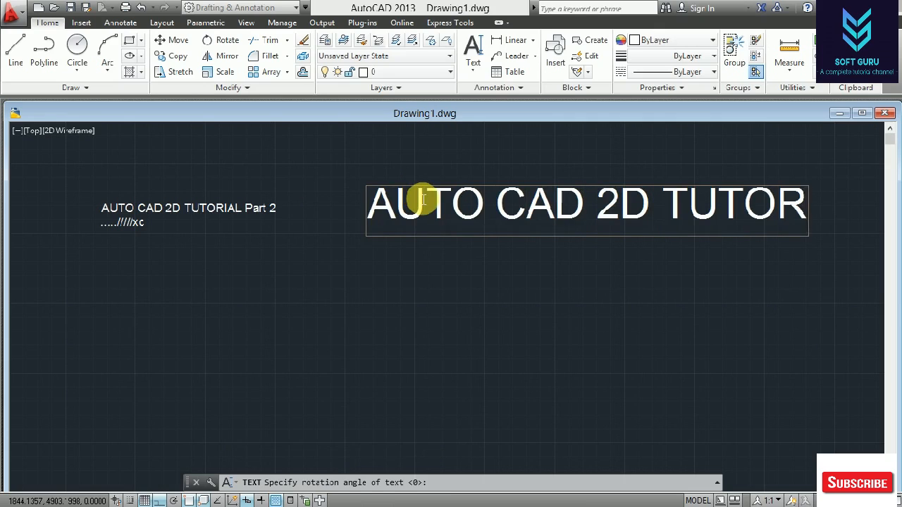
text(IAL)
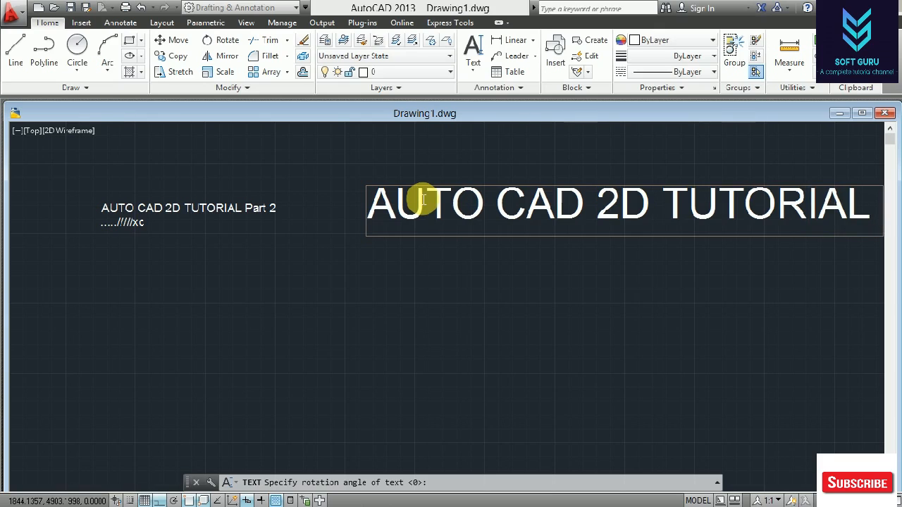
Add a second single-line text "PART 2" below "AUTO CAD 2D TUTORIAL" and finish the text command
click(360, 303)
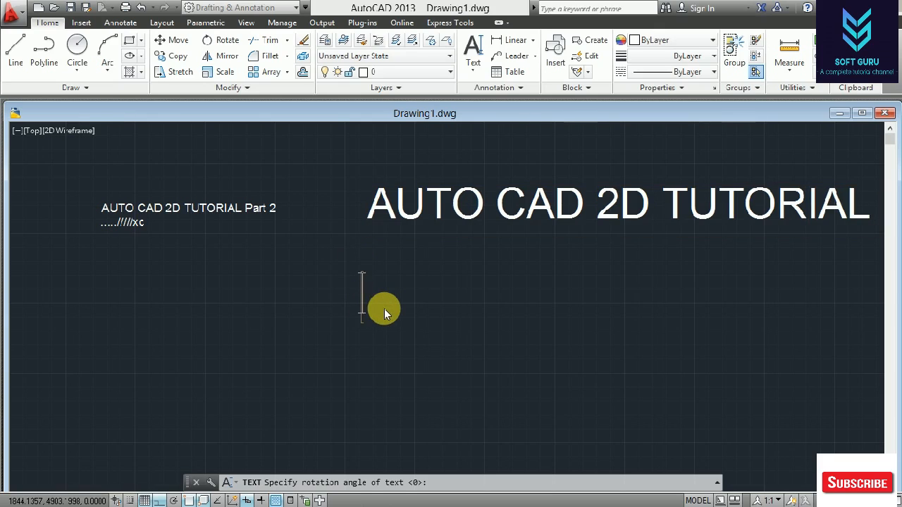
text(PA)
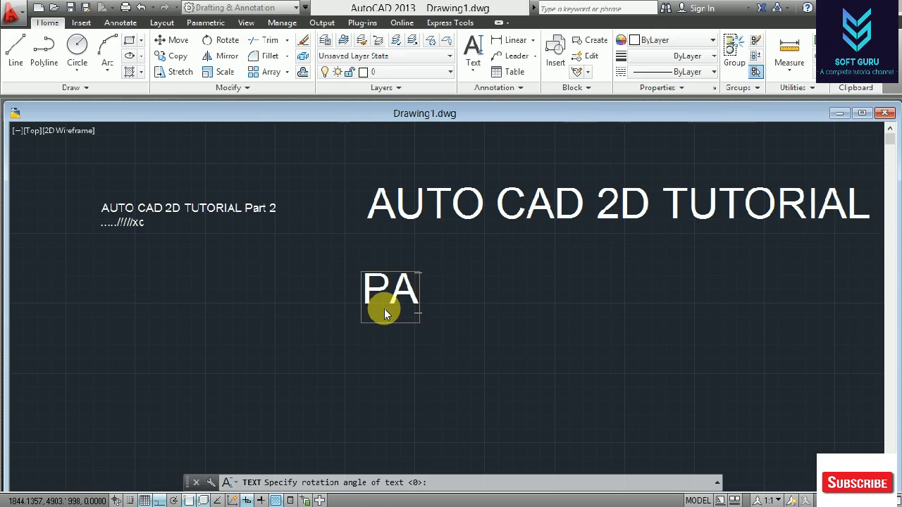
text(RT 2)
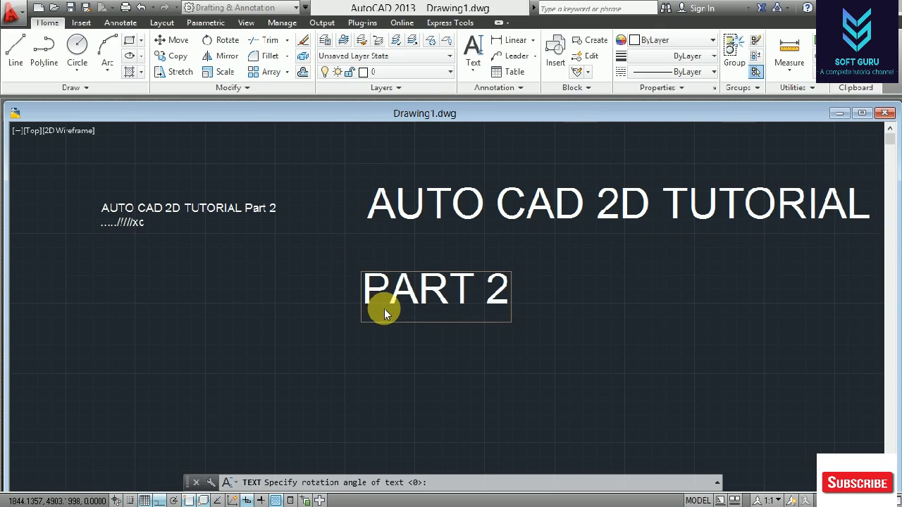
click(67, 378)
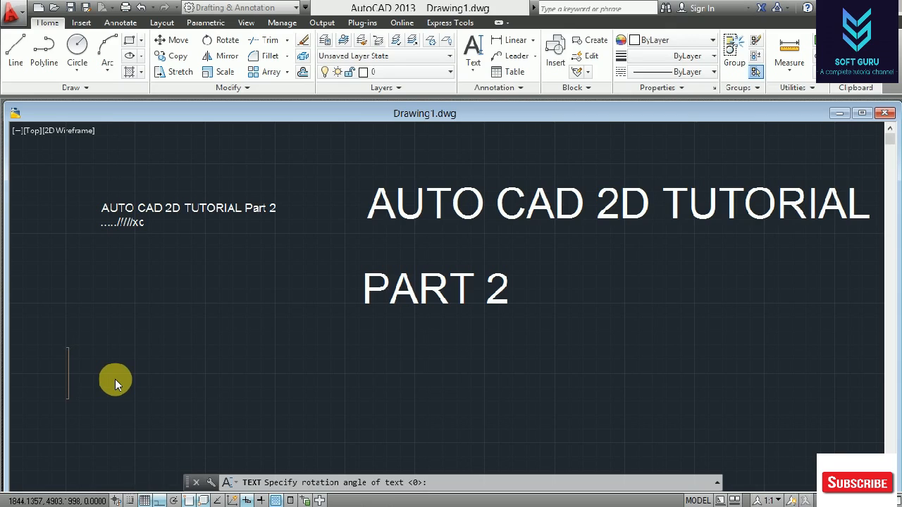
click(251, 389)
key(Escape)
Select all three text objects with a selection window and erase them
scroll(300, 381, down, 6)
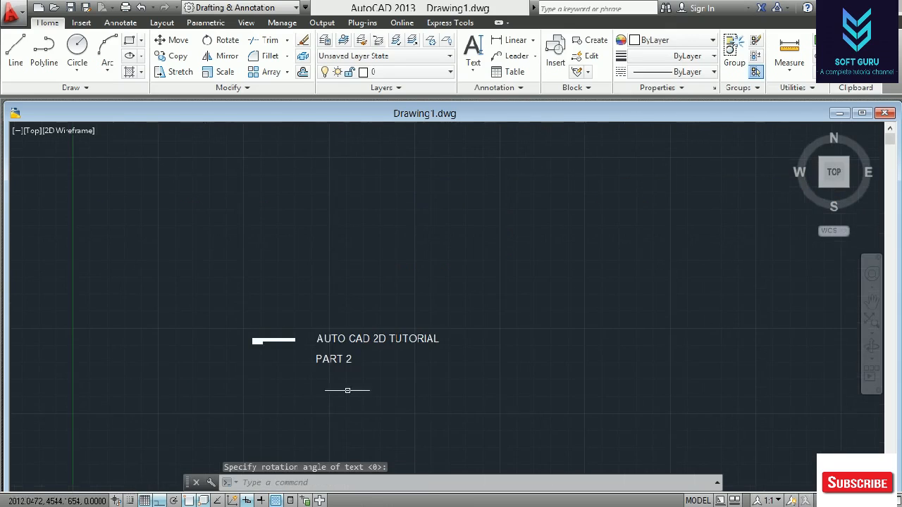
scroll(349, 385, up, 2)
click(139, 289)
click(505, 356)
key(Delete)
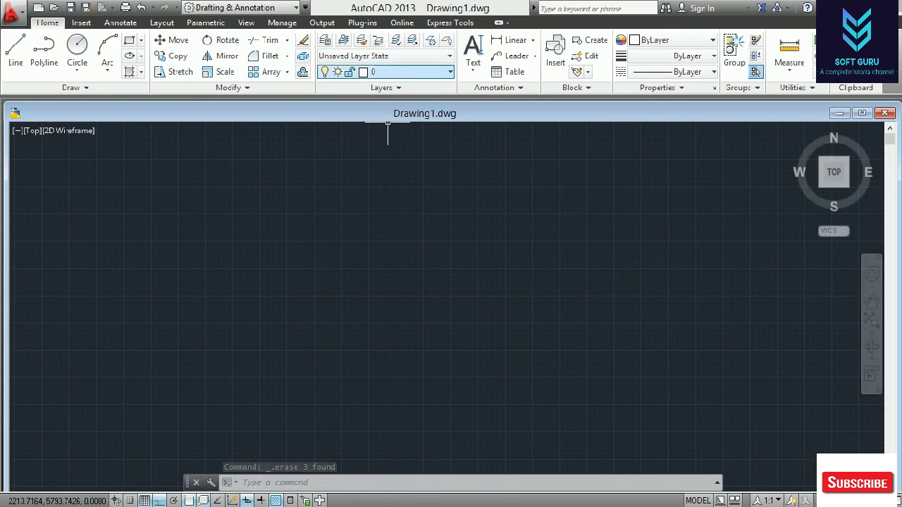
Draw four connected Ortho lines running right, down, left and partway up to form an open rectangular shape
scroll(313, 207, down, 3)
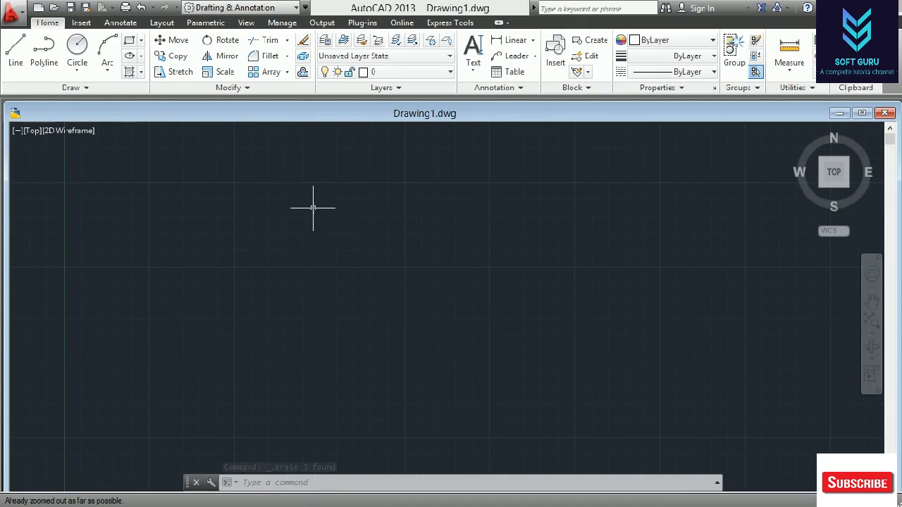
click(16, 49)
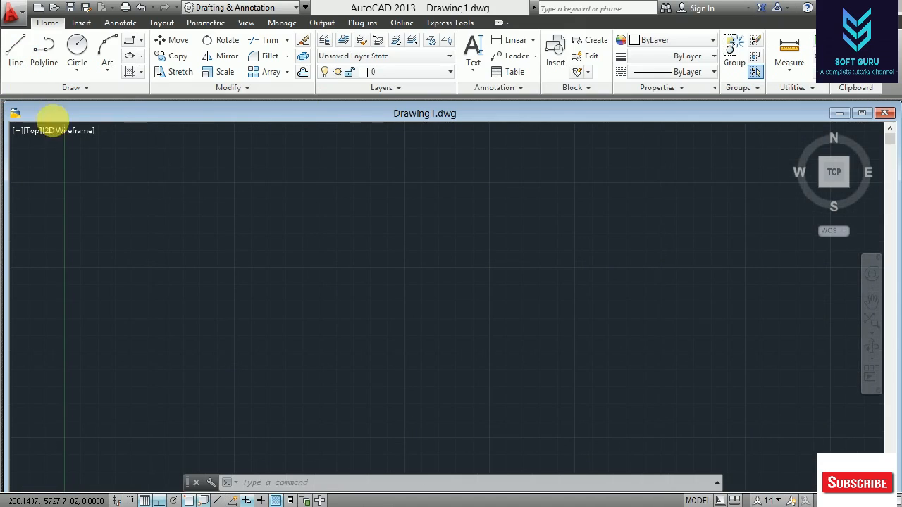
click(177, 199)
click(437, 199)
click(438, 347)
click(215, 345)
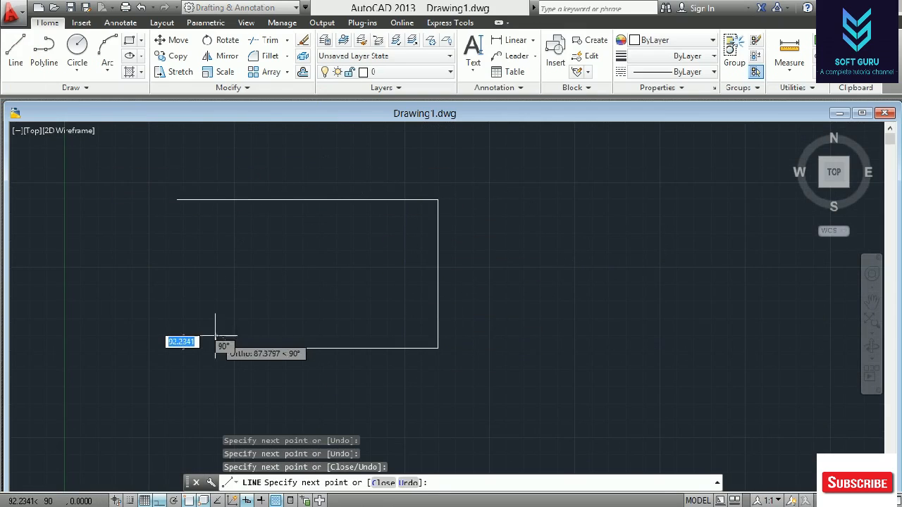
click(216, 262)
key(Escape)
Draw a centre-radius circle at the upper line's left end, its radius reaching the free end of the short left vertical line
click(77, 70)
click(100, 95)
click(177, 200)
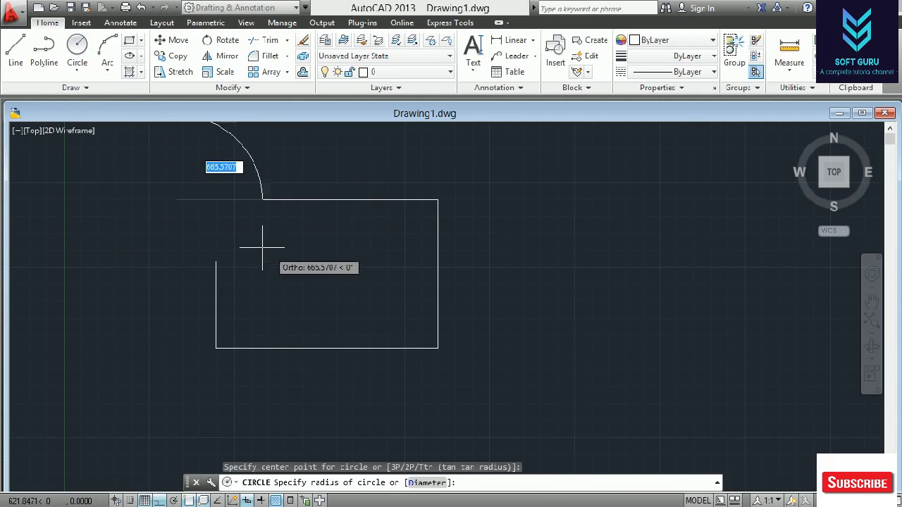
click(216, 262)
key(Escape)
Draw a three-point arc bulging outward from the upper to the lower end of the right vertical line
scroll(285, 264, down, 3)
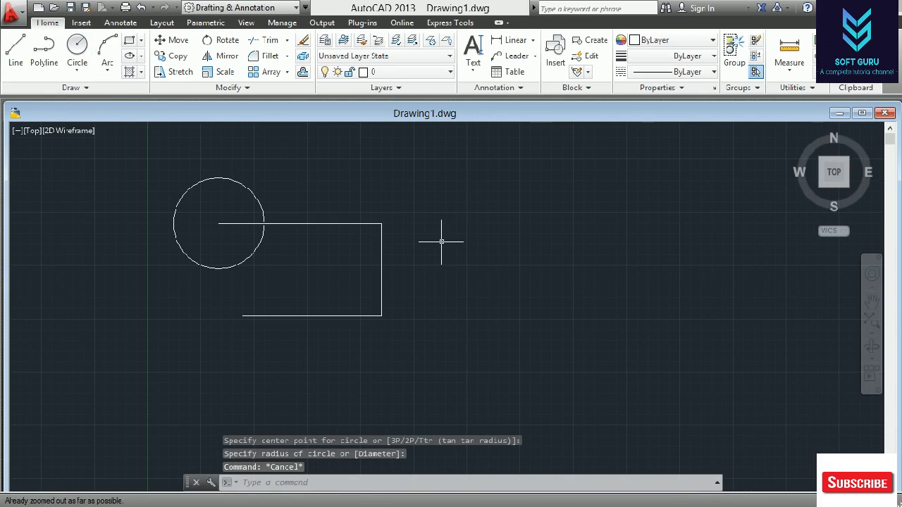
click(110, 70)
click(141, 94)
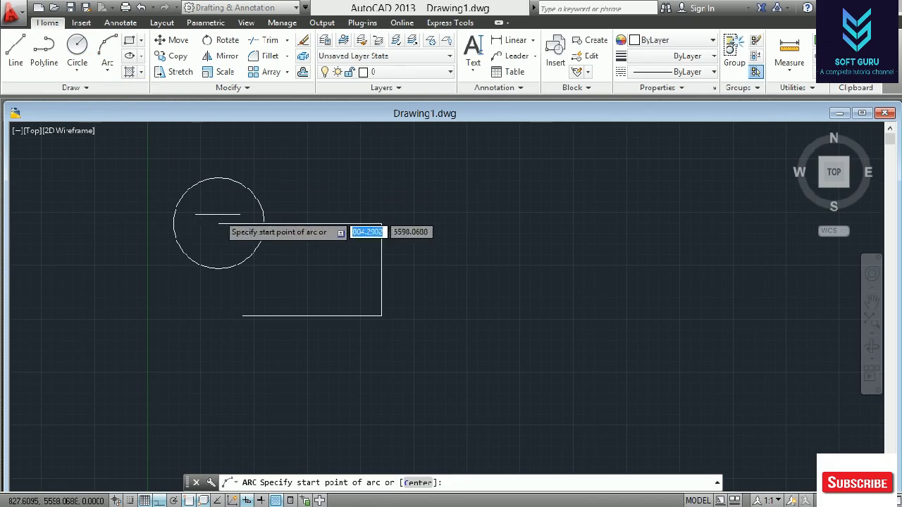
click(382, 224)
click(437, 224)
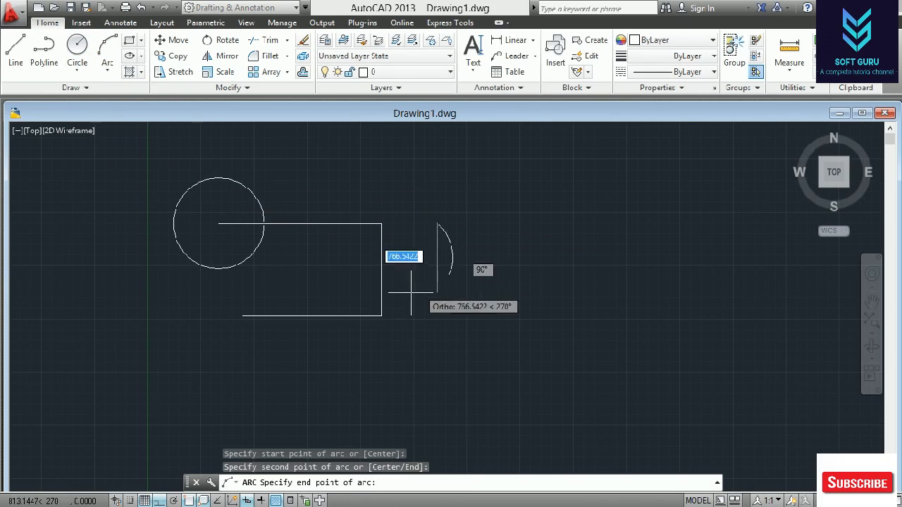
click(381, 316)
Hatch the closed rectangular area between the circle and the right vertical line with the AR-B816 pattern
scroll(407, 274, down, 1)
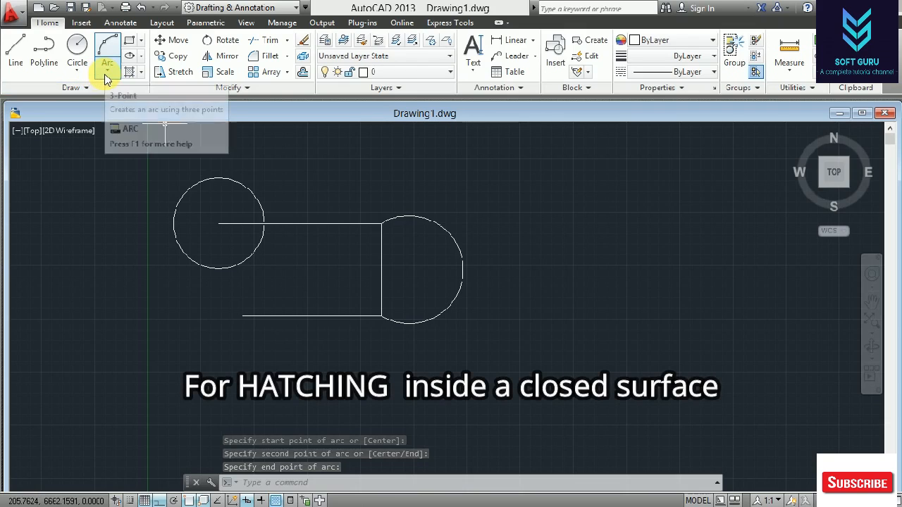
click(141, 77)
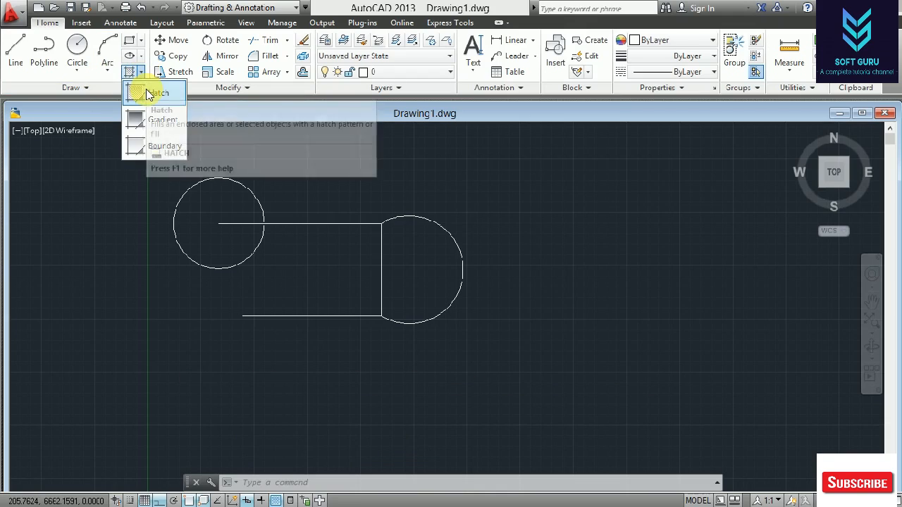
click(145, 90)
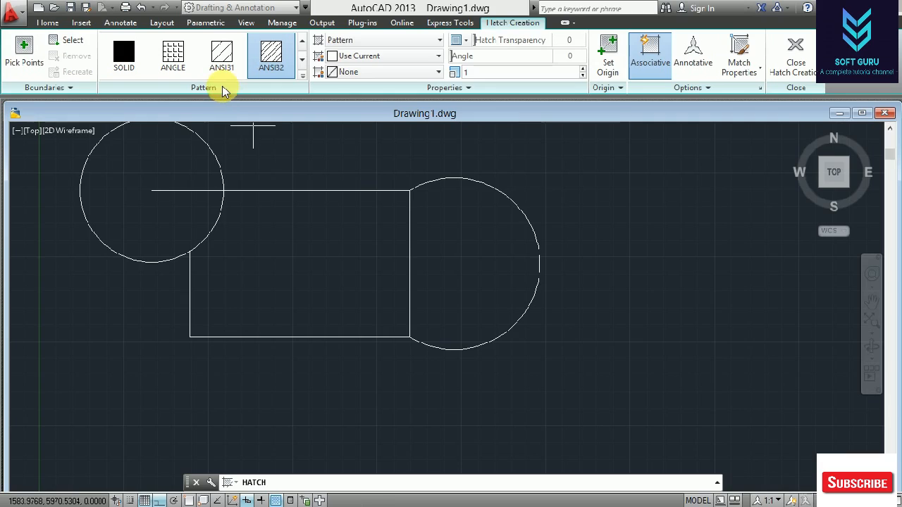
click(302, 60)
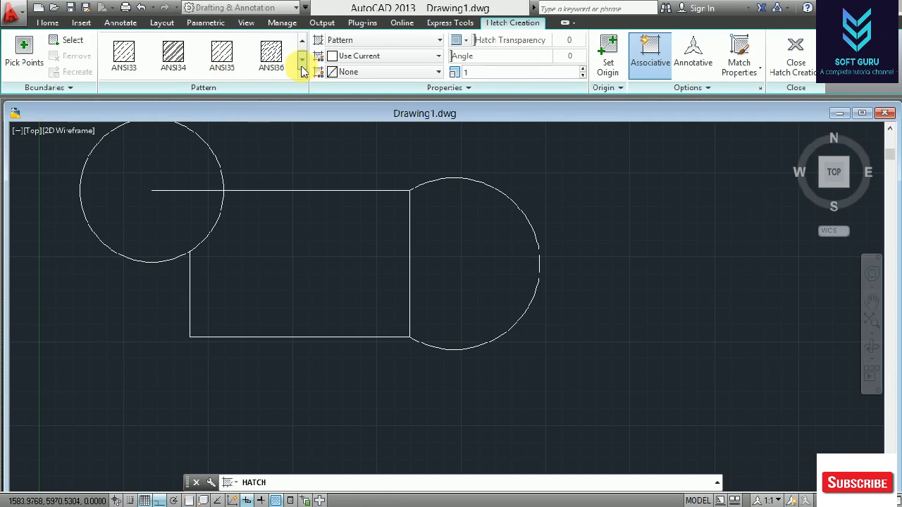
click(301, 62)
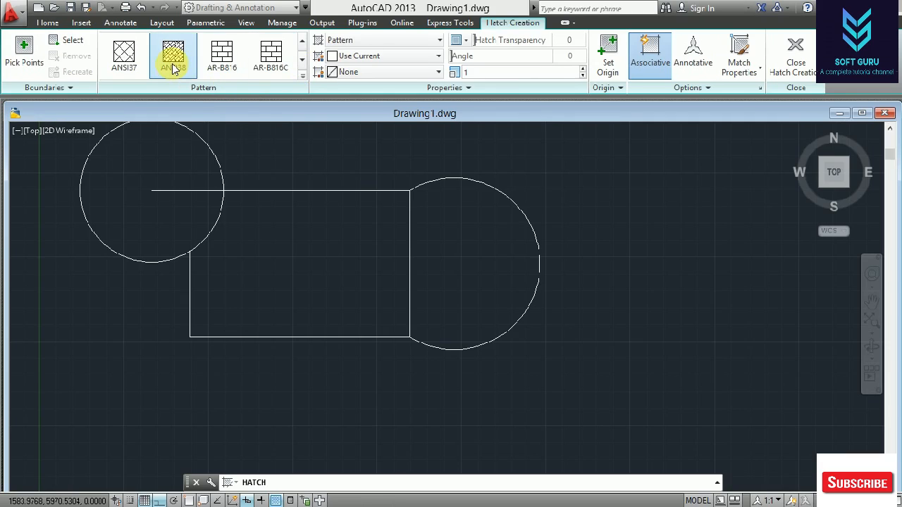
click(219, 59)
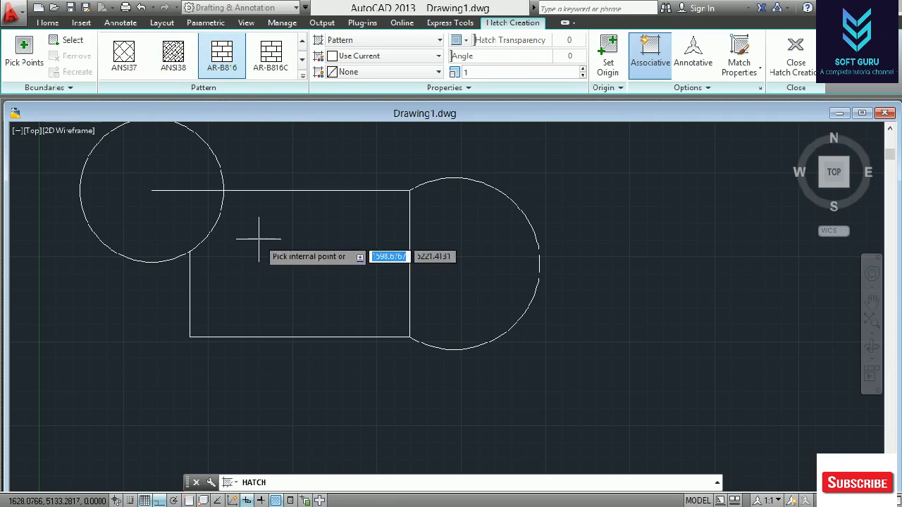
click(279, 265)
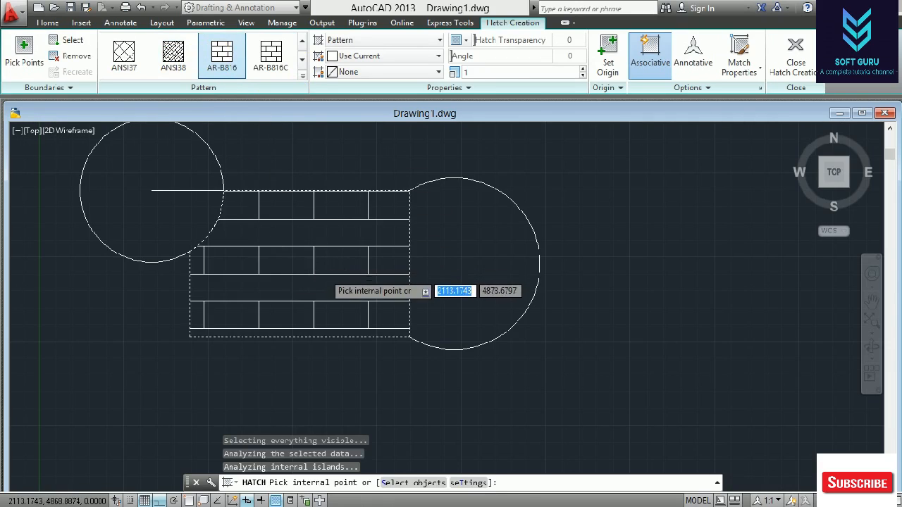
scroll(325, 276, down, 3)
key(Escape)
Hatch the arc area and the circle's interior with the AR-BRELM pattern in one Hatch command
click(141, 73)
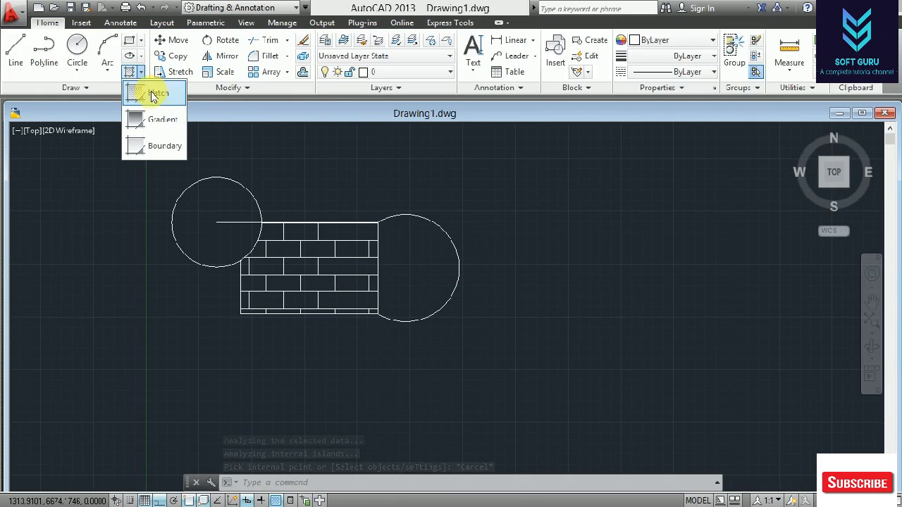
click(145, 92)
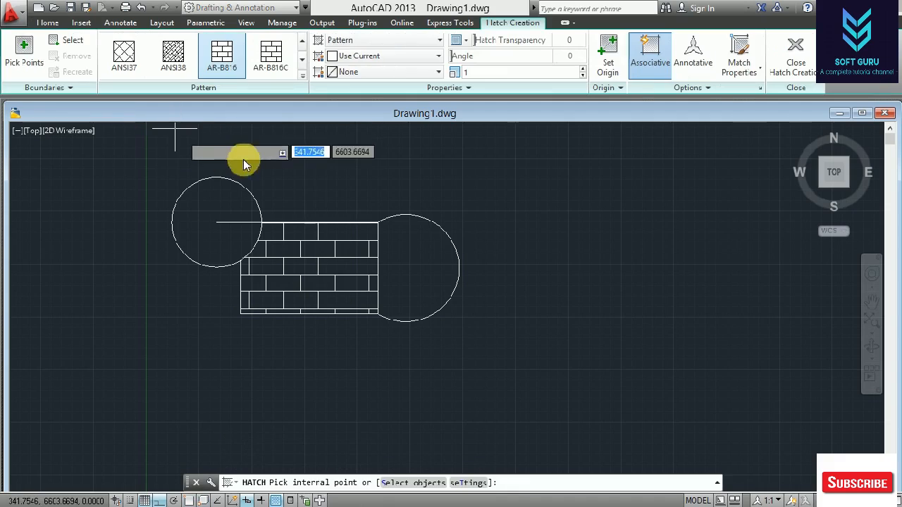
click(182, 73)
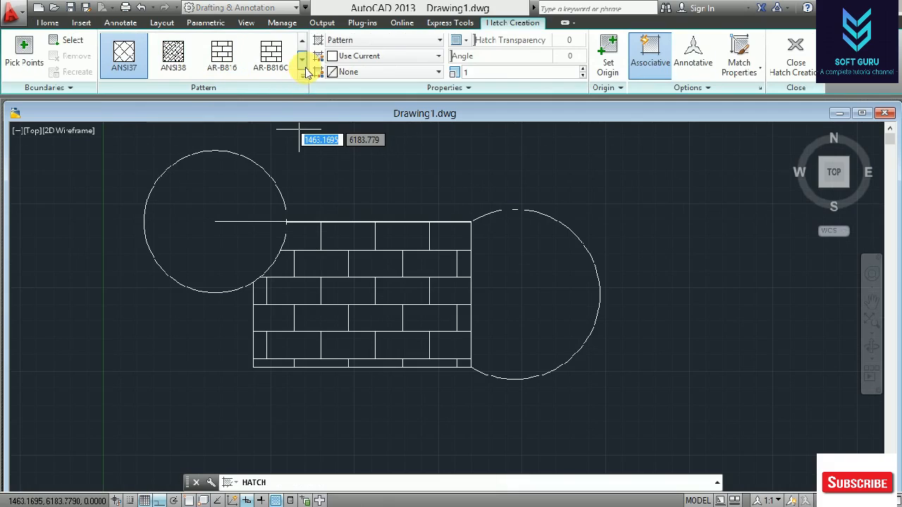
click(305, 68)
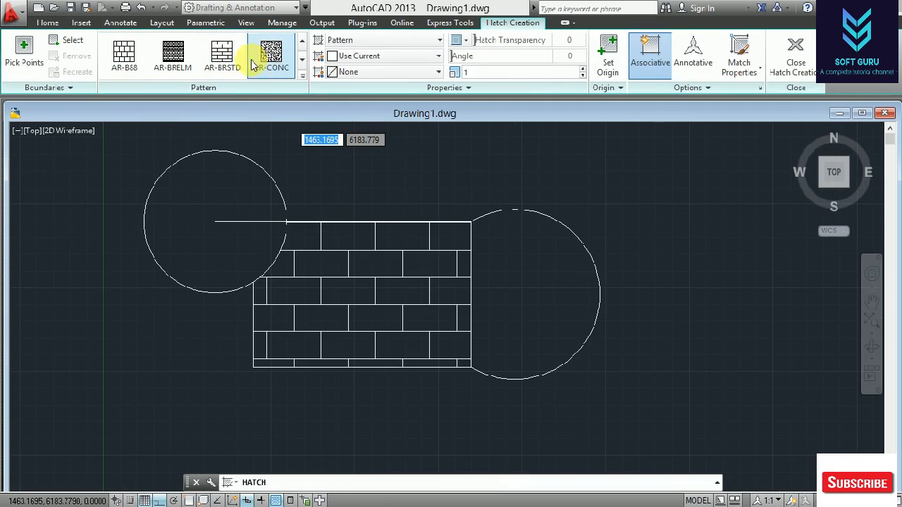
click(173, 56)
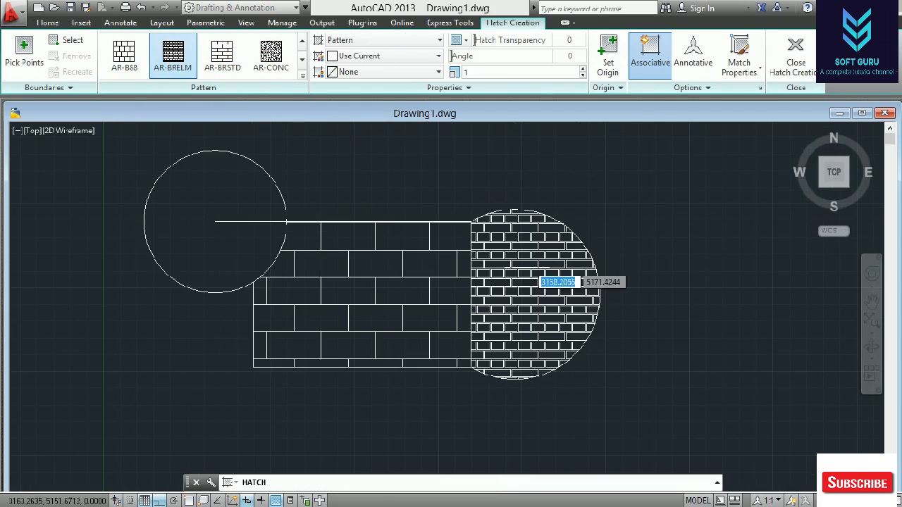
click(523, 266)
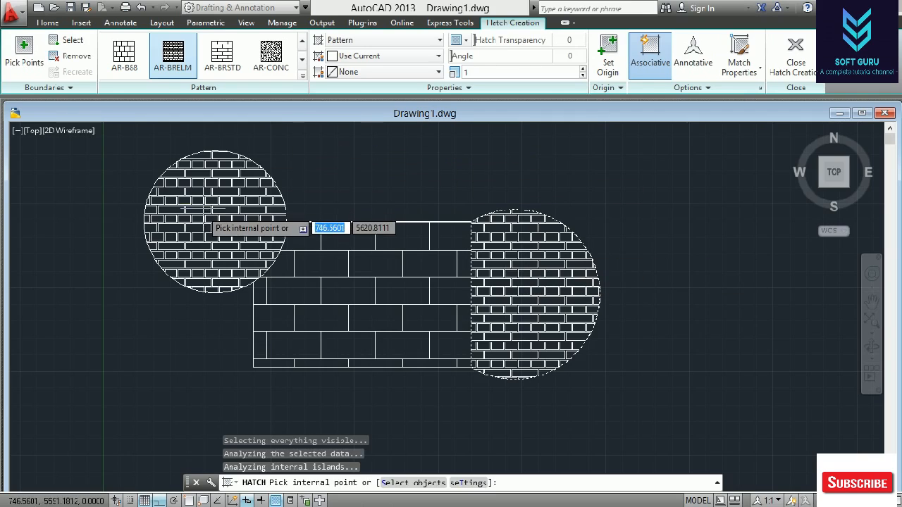
key(Escape)
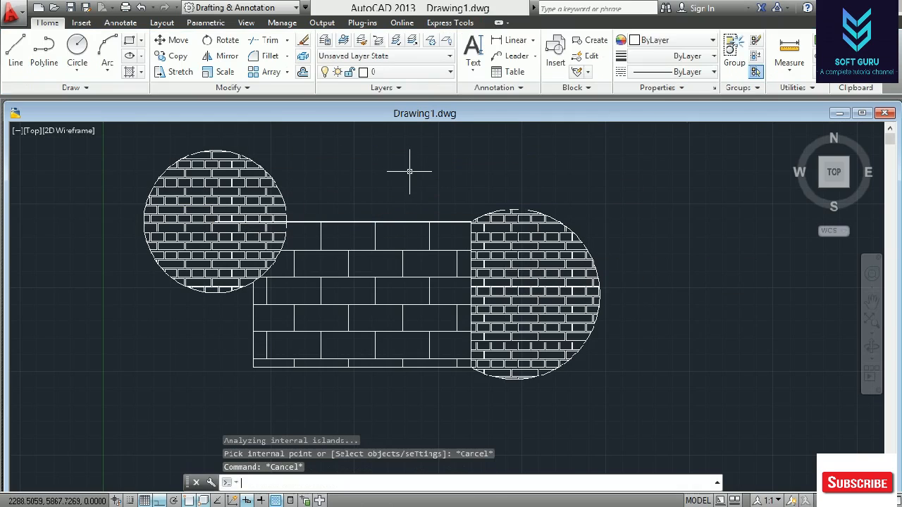
Create a new layer named LAYER 1 in the Layer Properties Manager and set its colour to red, index 10
scroll(416, 197, up, 2)
scroll(416, 197, down, 3)
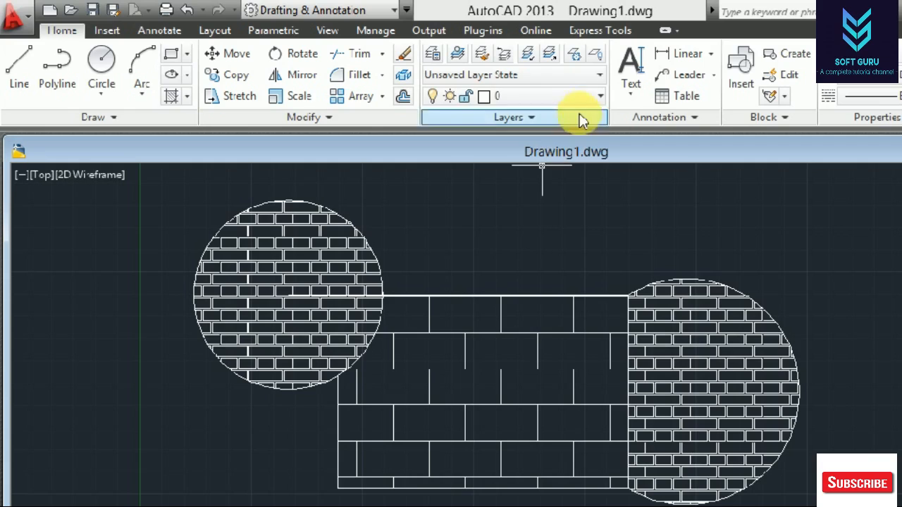
click(434, 57)
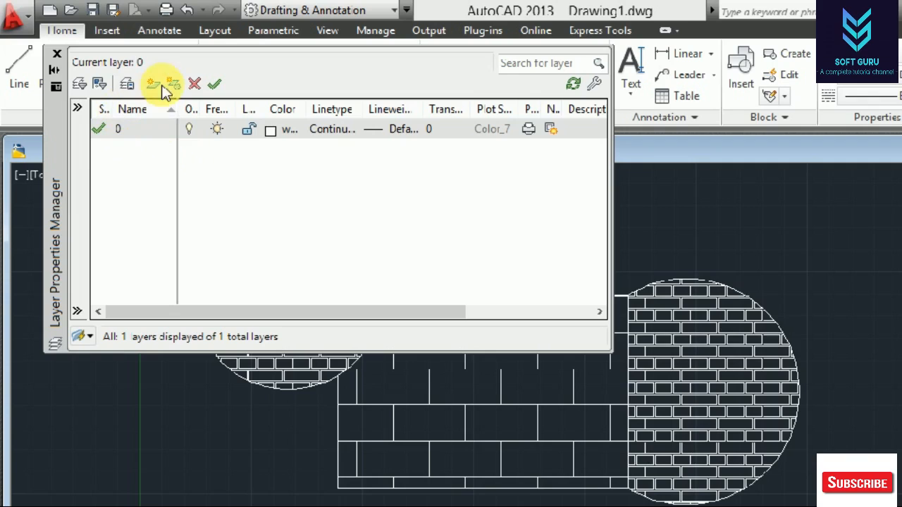
click(154, 83)
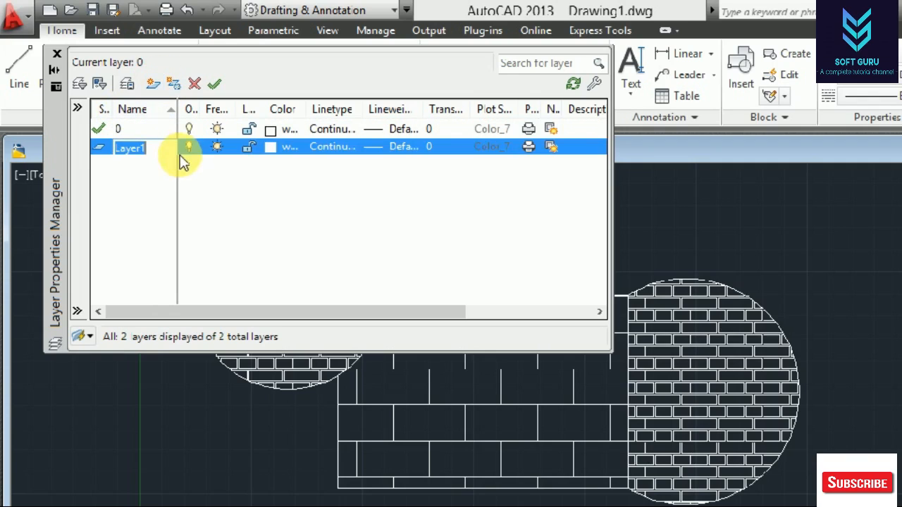
click(175, 156)
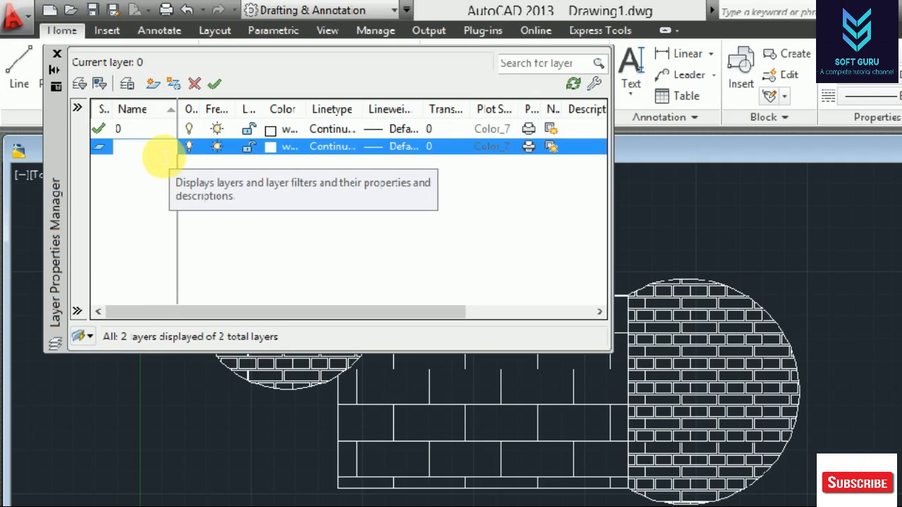
text(LAYER 1)
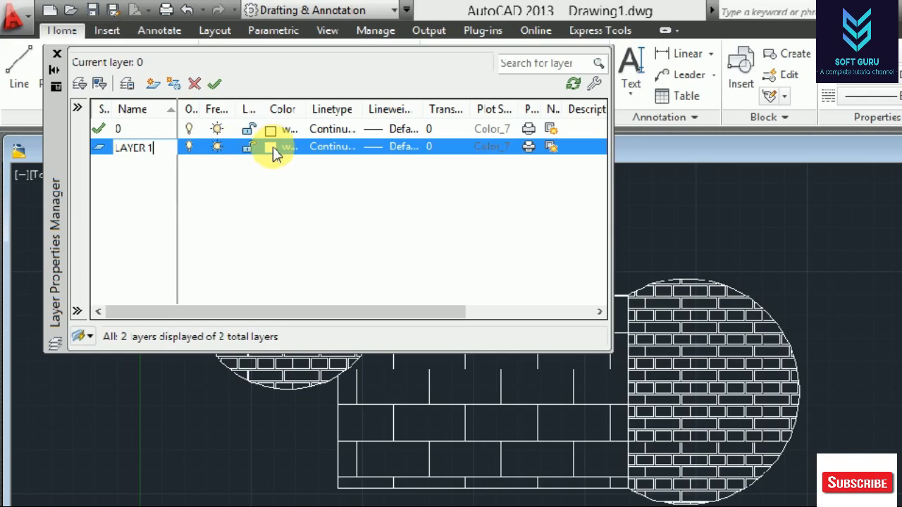
click(272, 148)
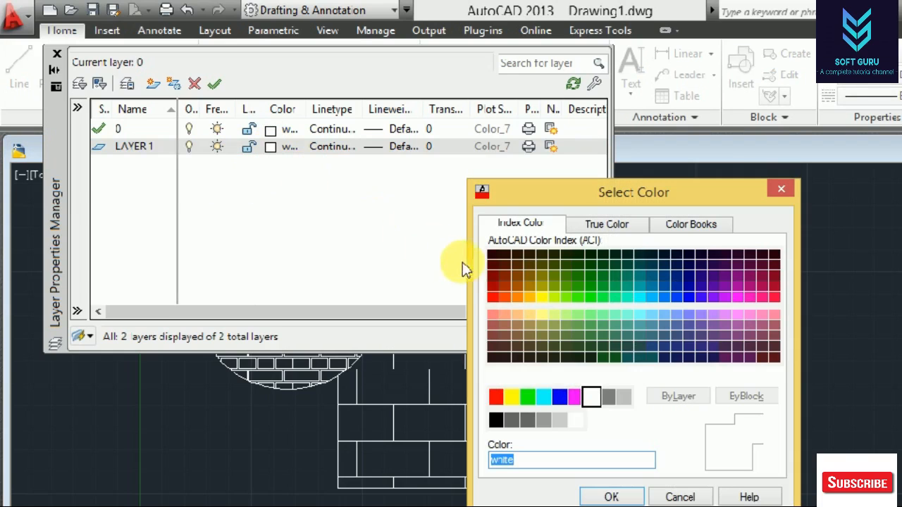
click(497, 299)
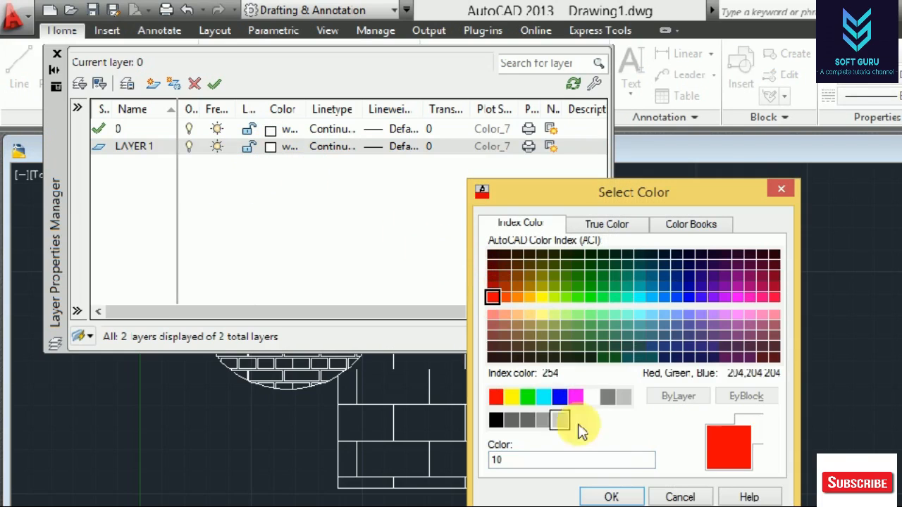
click(612, 496)
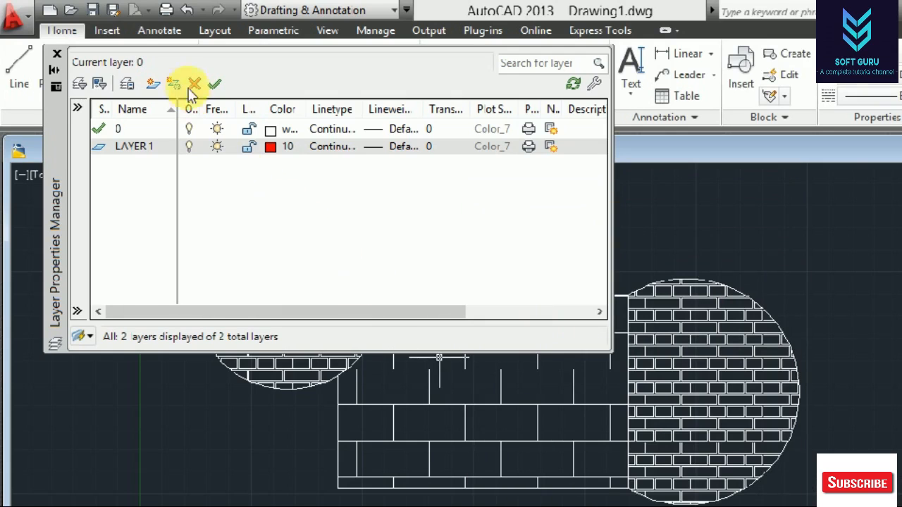
Create another layer named LAYER 2 with the blue index colour 170 and close the Layer Properties Manager
click(152, 85)
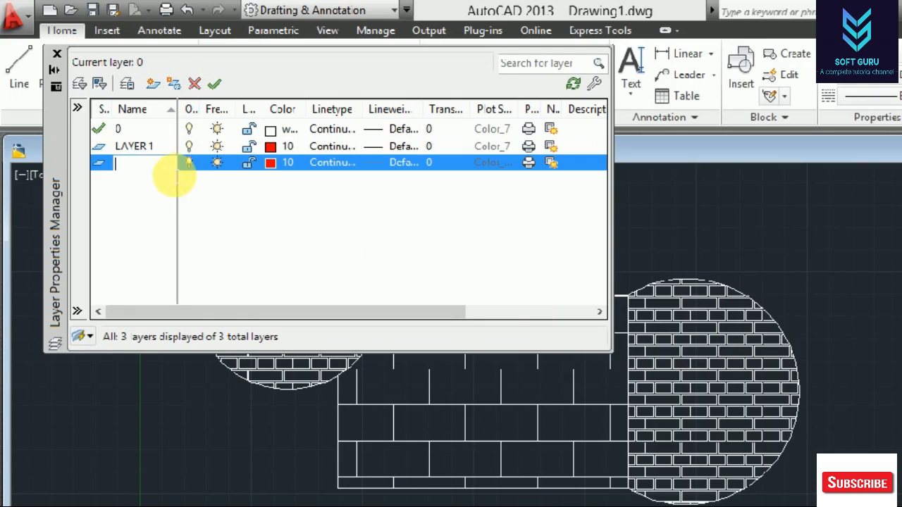
text(LAYER @)
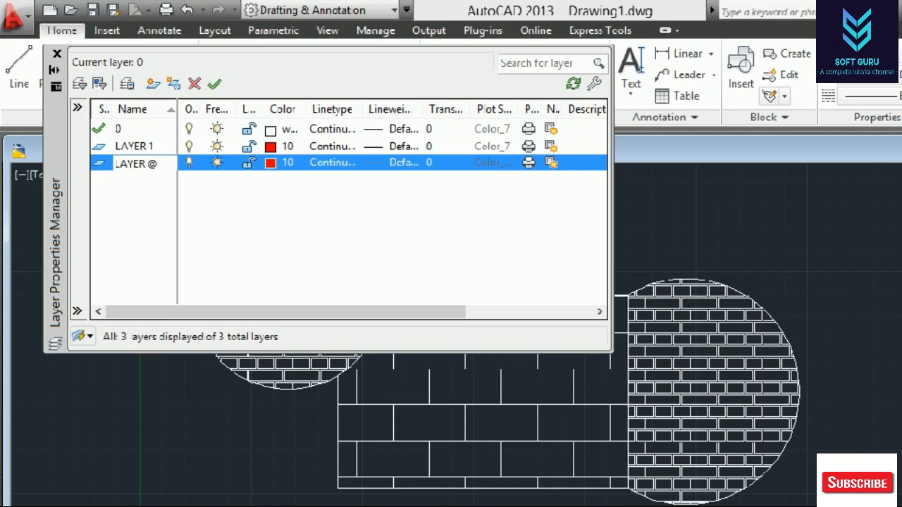
click(269, 163)
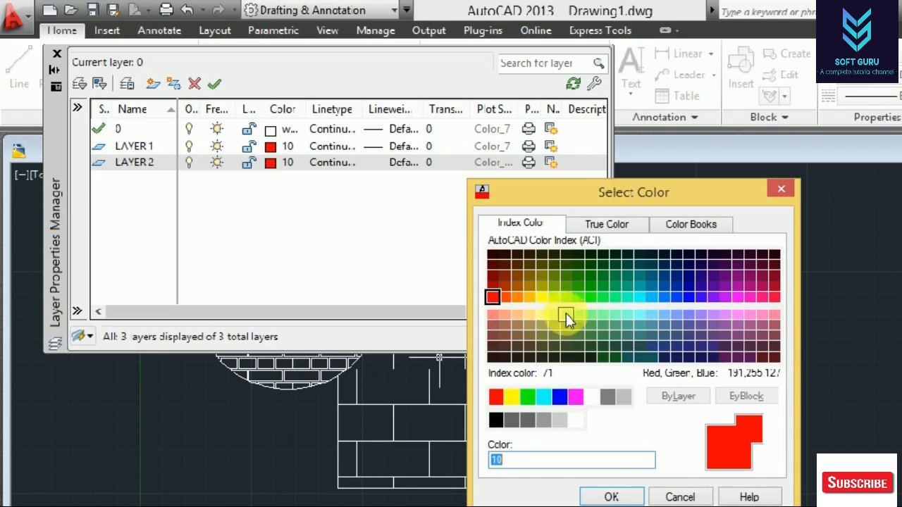
click(688, 297)
click(629, 495)
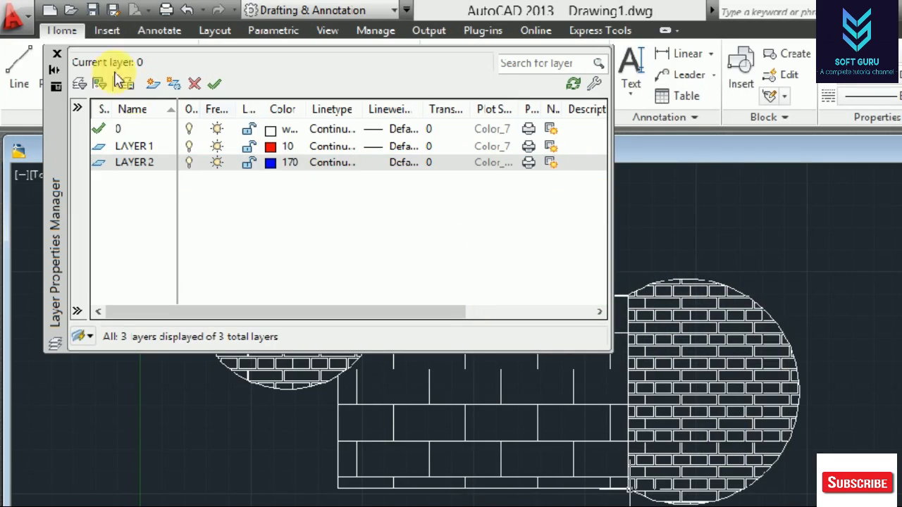
click(58, 55)
Select the rectangle's hatch with its upper and lower lines using a crossing window and move them to LAYER 1
click(580, 242)
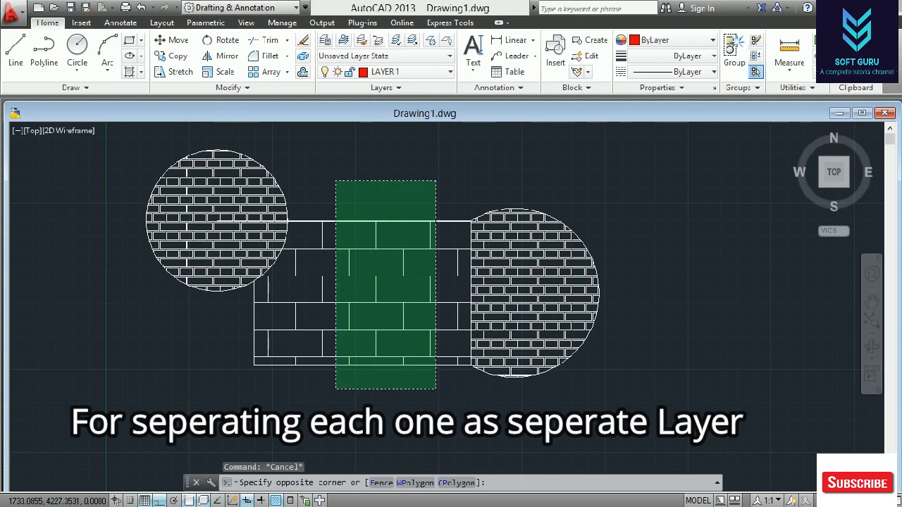
click(336, 390)
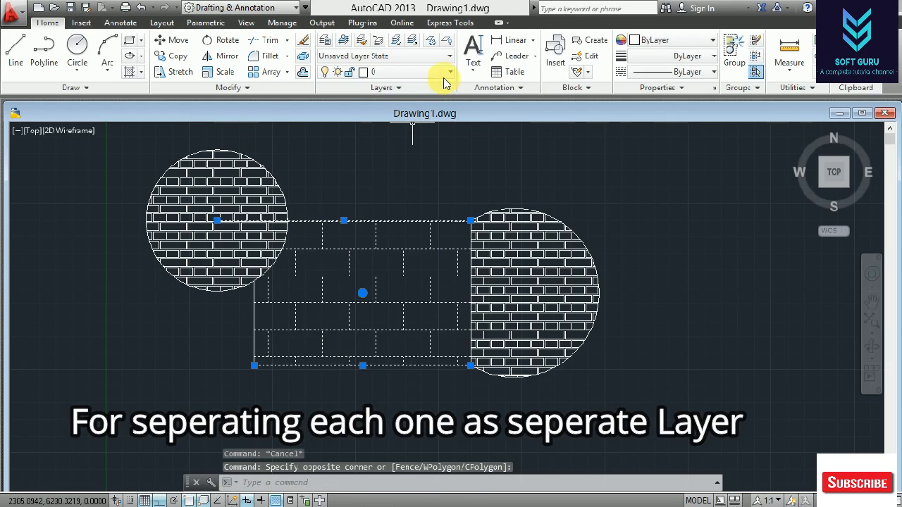
click(446, 74)
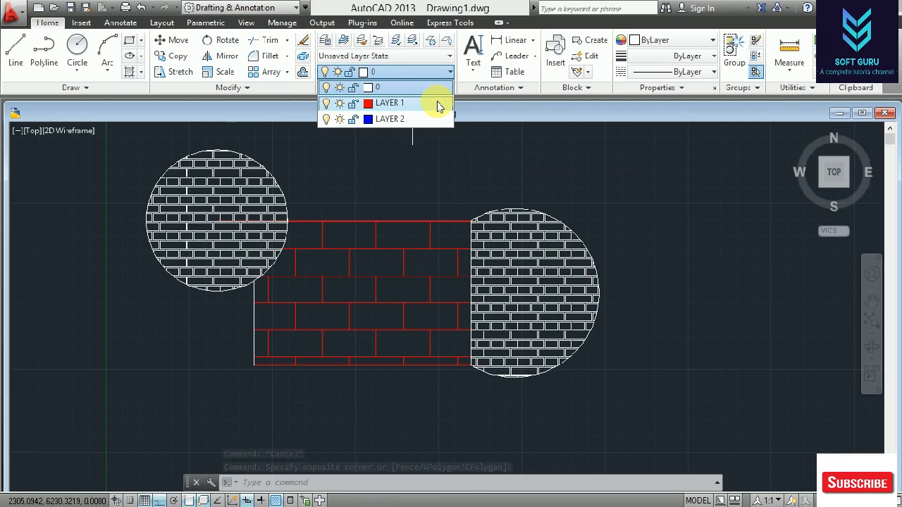
click(433, 104)
key(Escape)
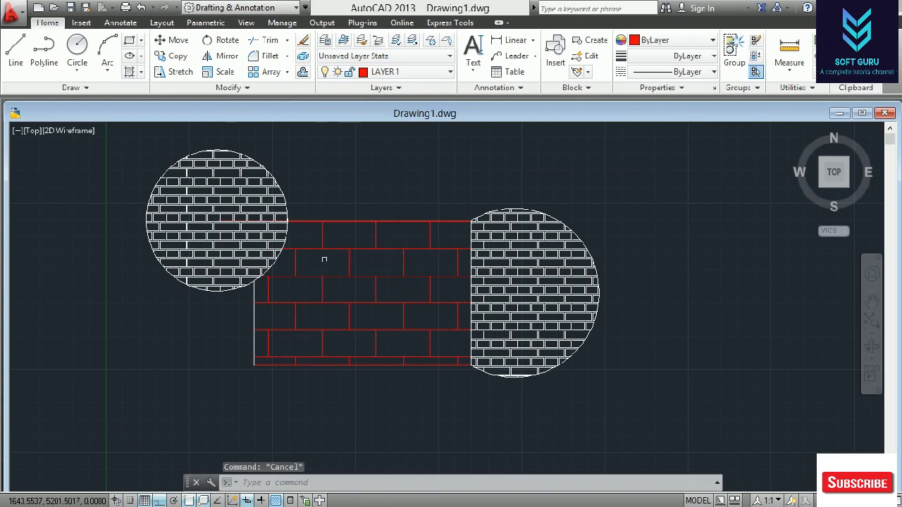
Move the rectangle's left and right vertical lines to LAYER 1 and clear the selection
click(254, 292)
scroll(471, 241, up, 4)
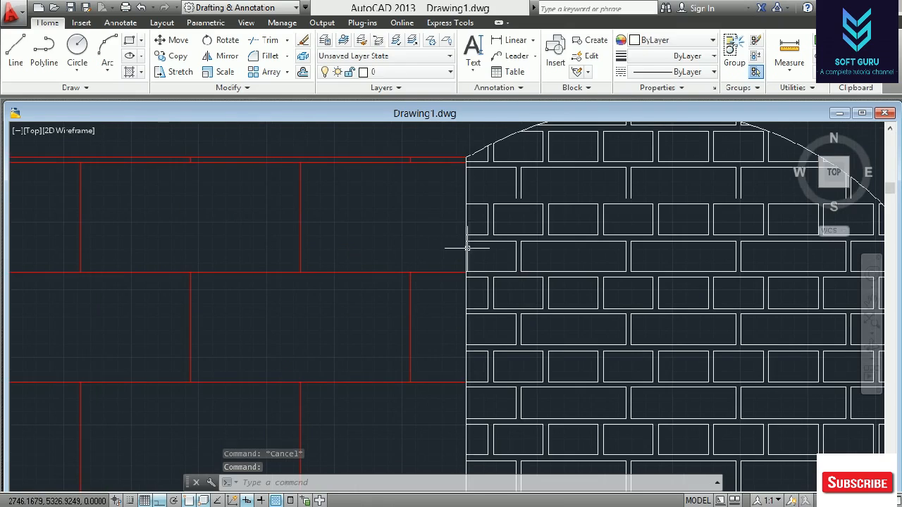
click(465, 243)
scroll(413, 241, down, 5)
click(392, 73)
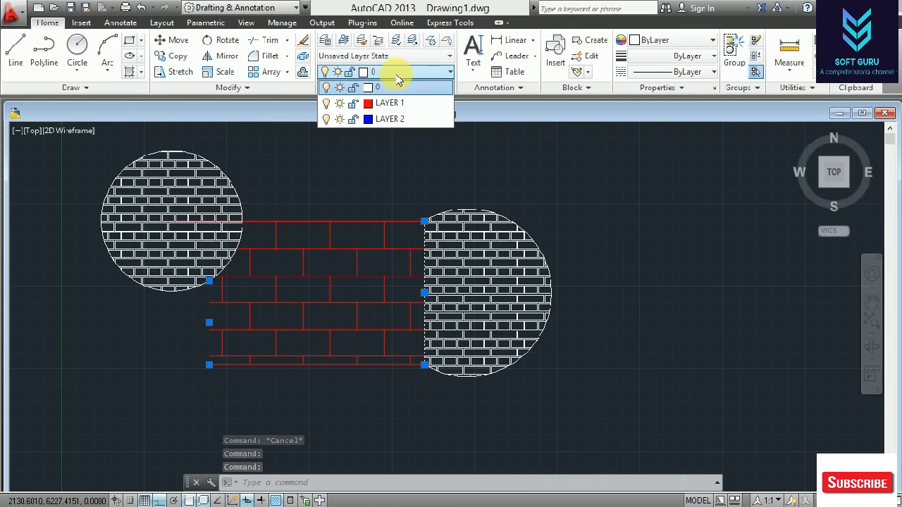
click(396, 101)
key(Escape)
key(Escape)
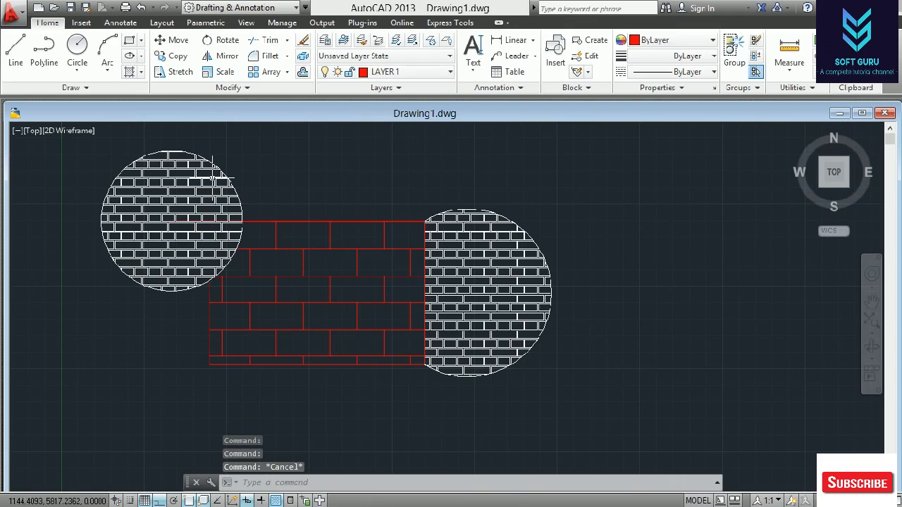
Move the circle and the brick hatch filling the circle and arc areas to LAYER 2, then clear the selection
click(226, 144)
click(106, 195)
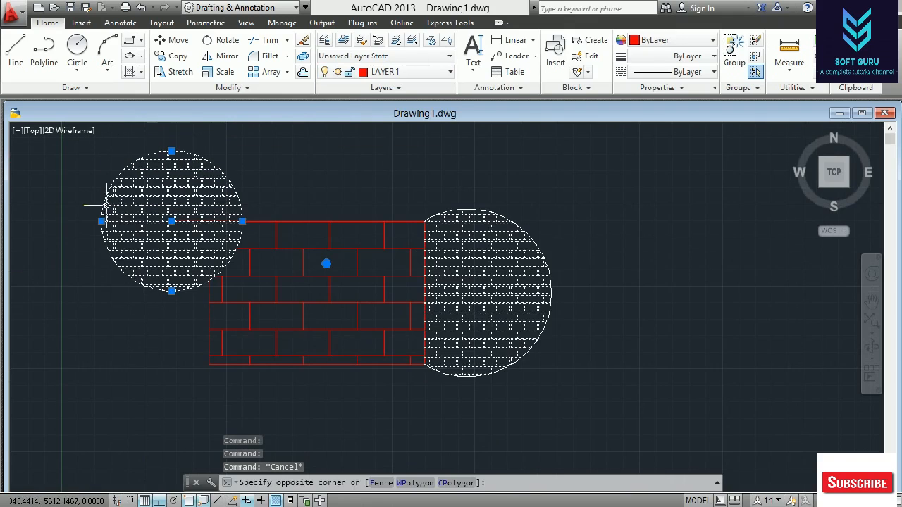
click(593, 182)
click(561, 220)
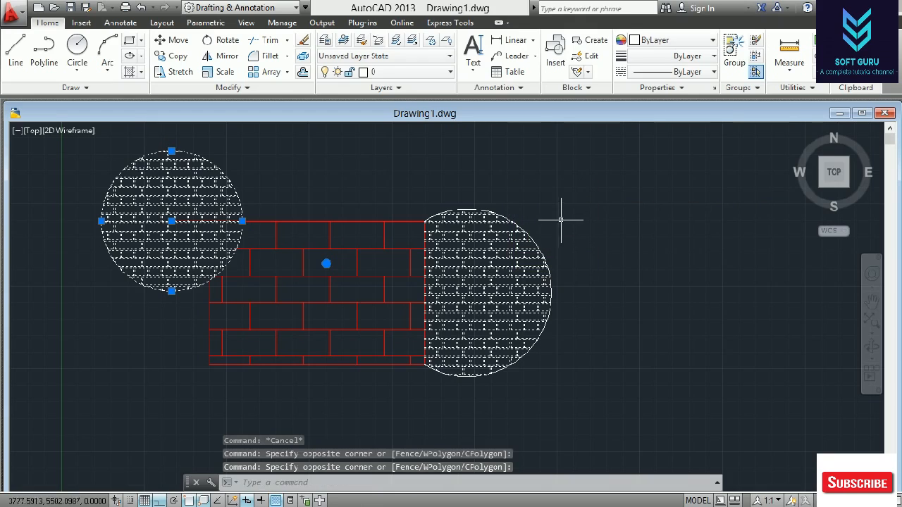
click(427, 71)
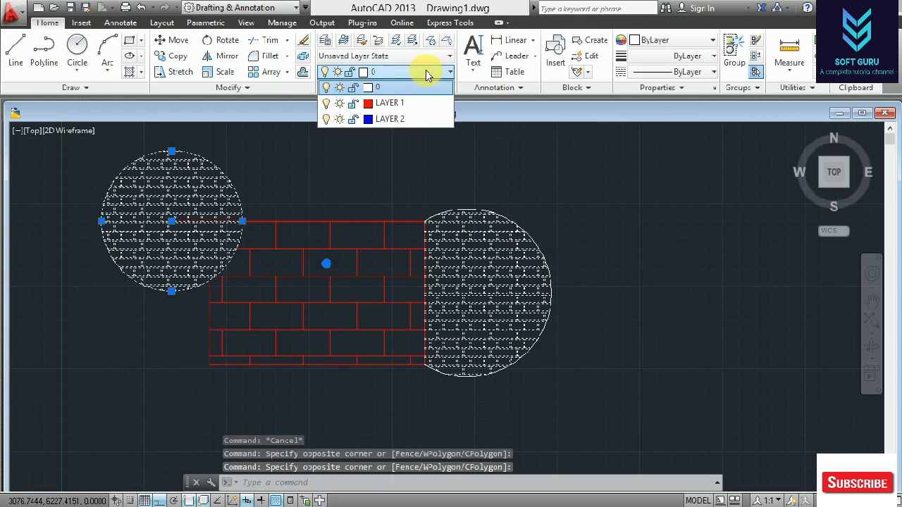
click(422, 121)
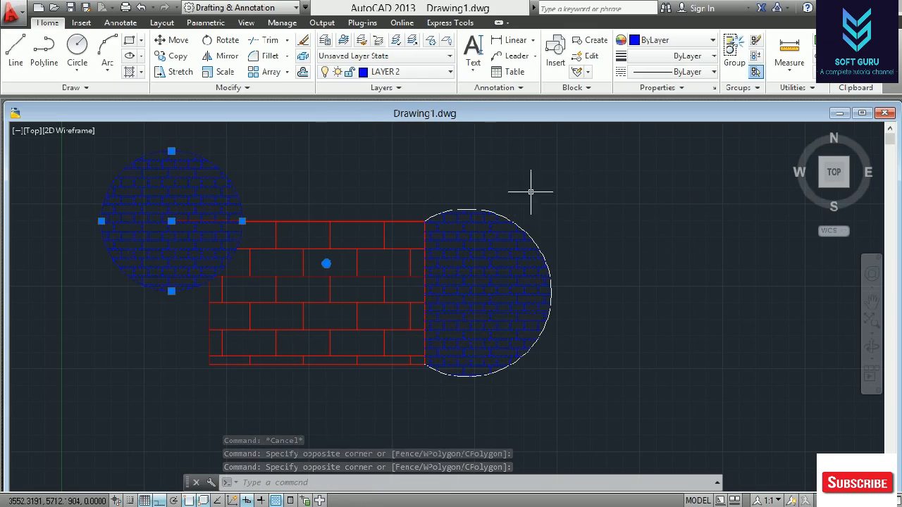
key(Escape)
Move the arc on the rectangle's right side to LAYER 2 and clear the selection
scroll(510, 220, up, 6)
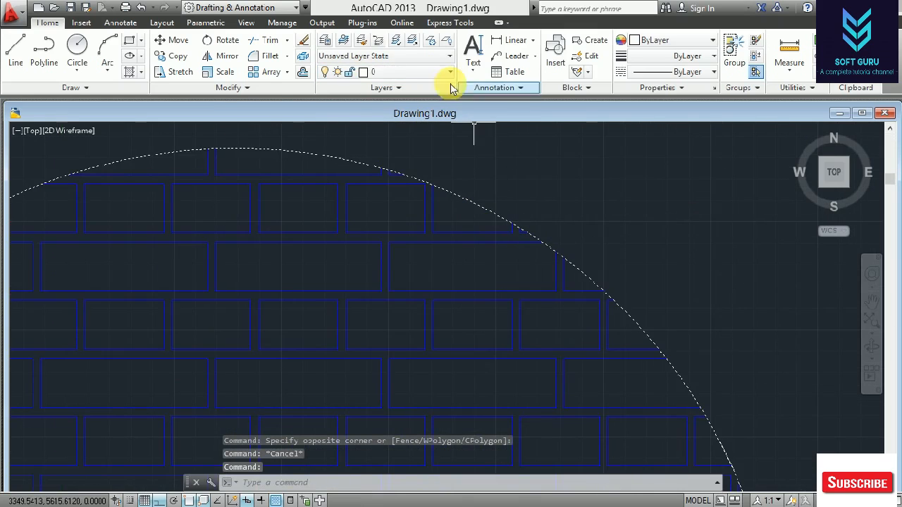
click(423, 71)
click(439, 118)
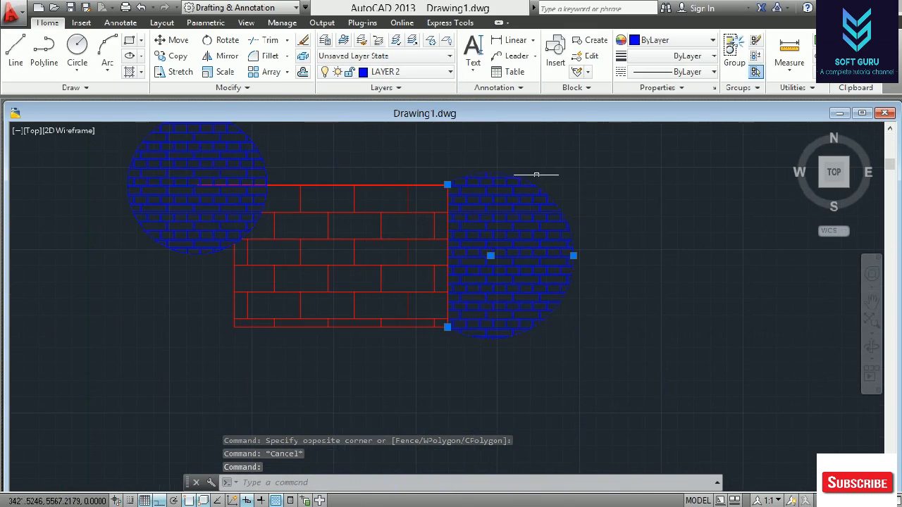
key(Escape)
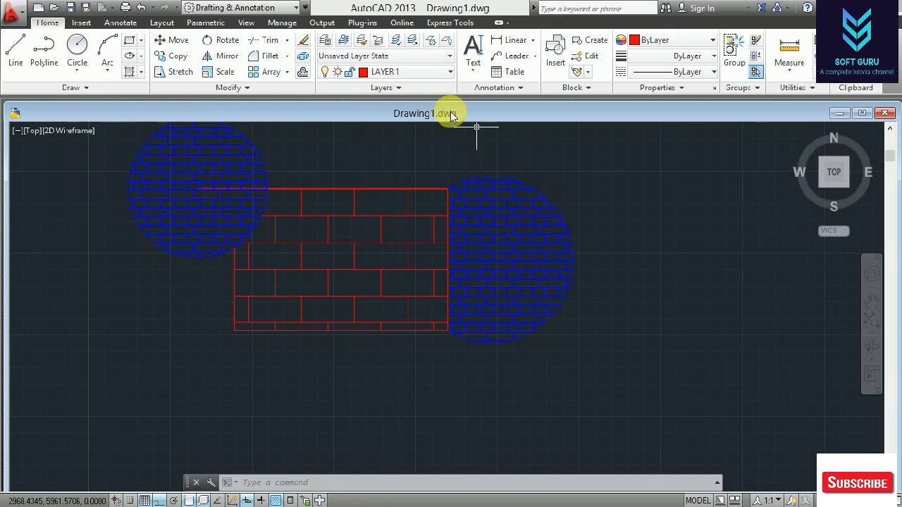
Turn off LAYER 1, accepting to turn the current layer off, and turn it back on
click(431, 72)
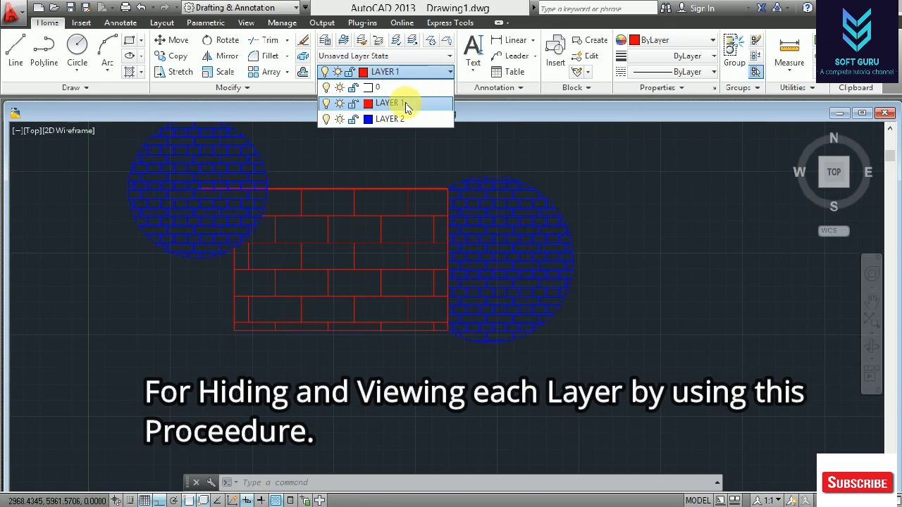
click(325, 103)
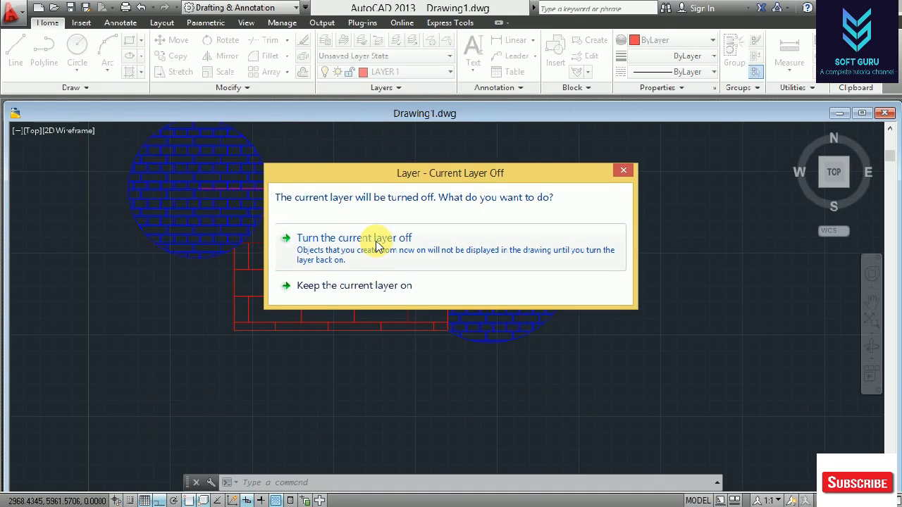
click(377, 243)
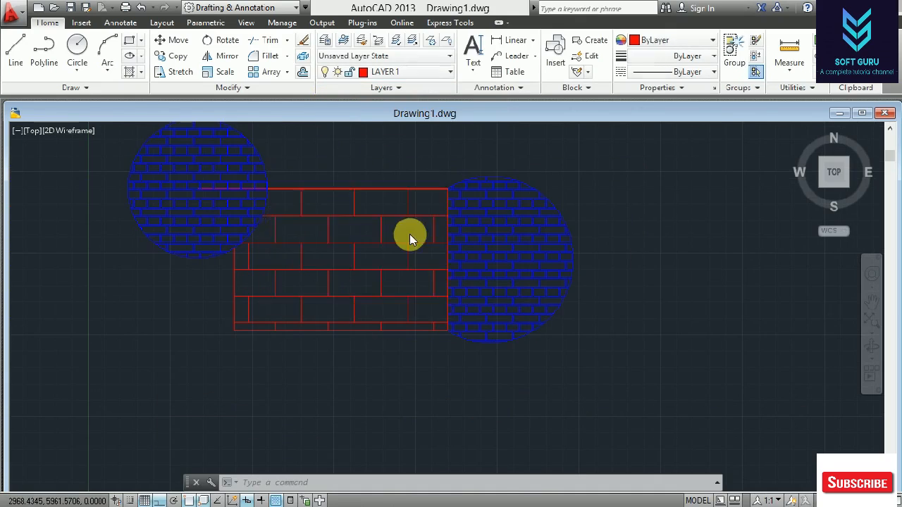
click(448, 72)
click(325, 103)
Turn off LAYER 2 and restore the visibility of both LAYER 1 and LAYER 2
click(325, 119)
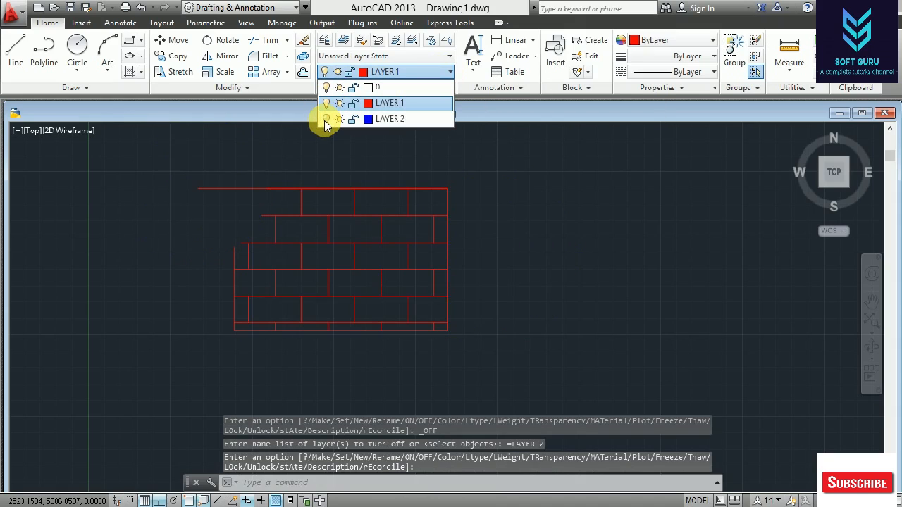
click(324, 103)
click(325, 104)
scroll(413, 261, down, 1)
scroll(417, 201, up, 3)
scroll(429, 242, down, 5)
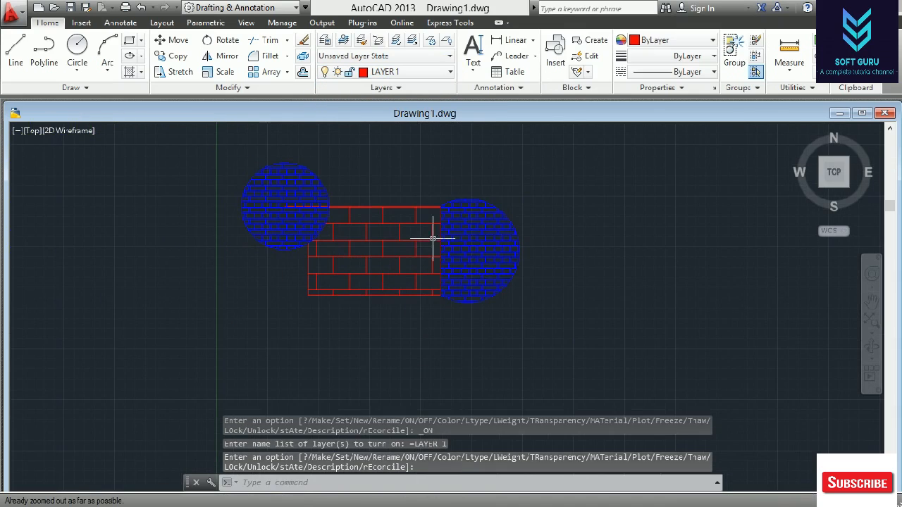
scroll(521, 164, up, 2)
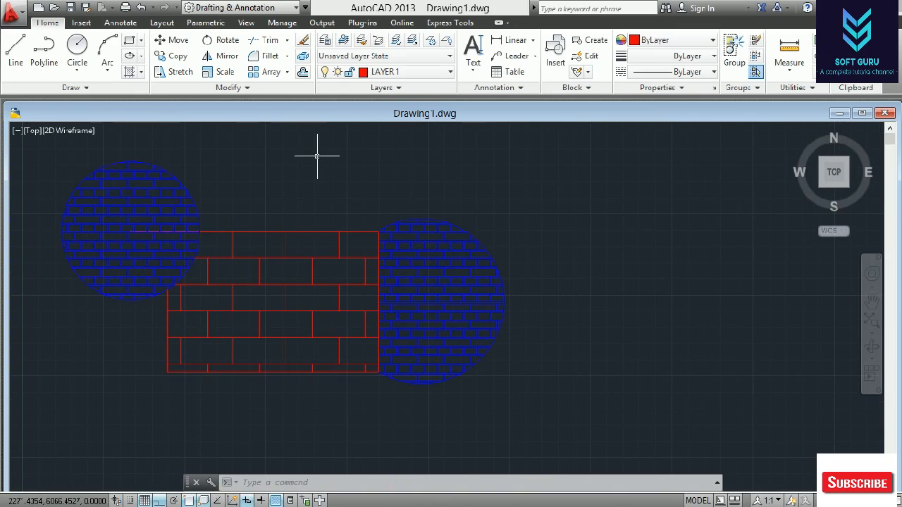
Erase all objects in the drawing using a crossing window and make layer 0 current
click(561, 140)
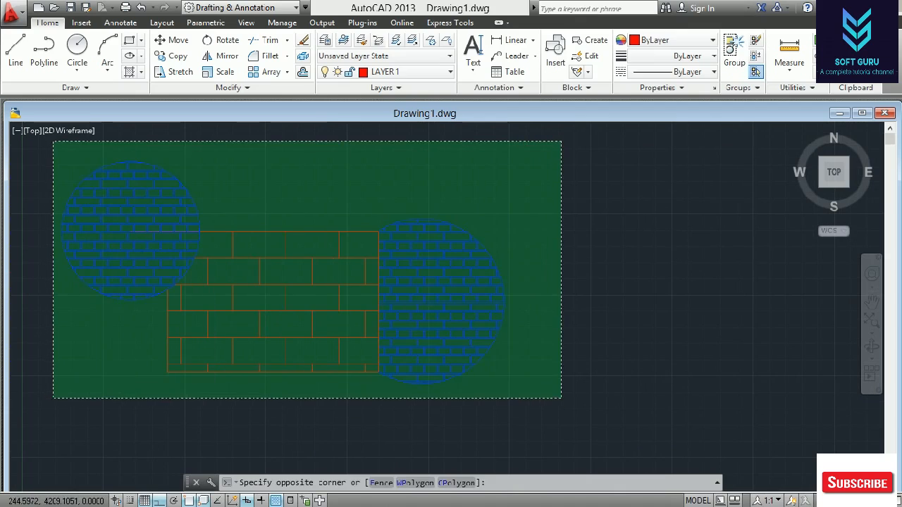
click(51, 396)
key(Delete)
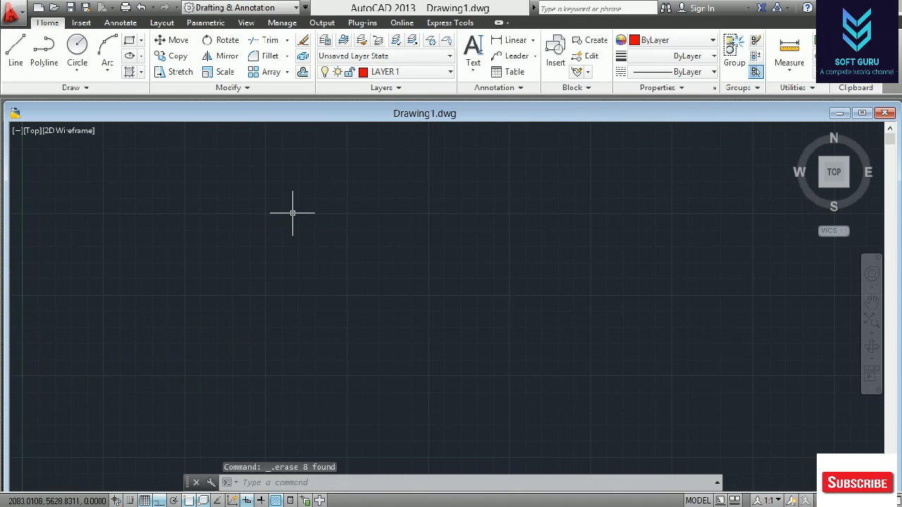
click(449, 73)
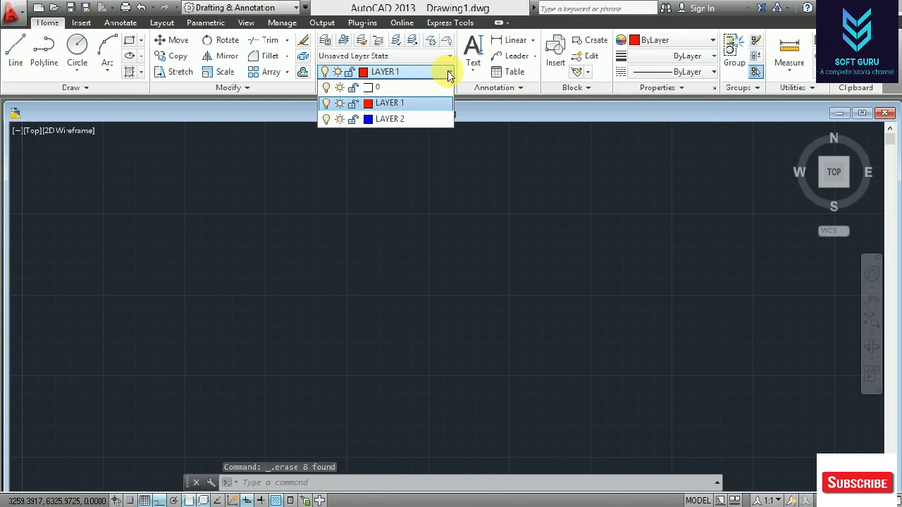
click(440, 88)
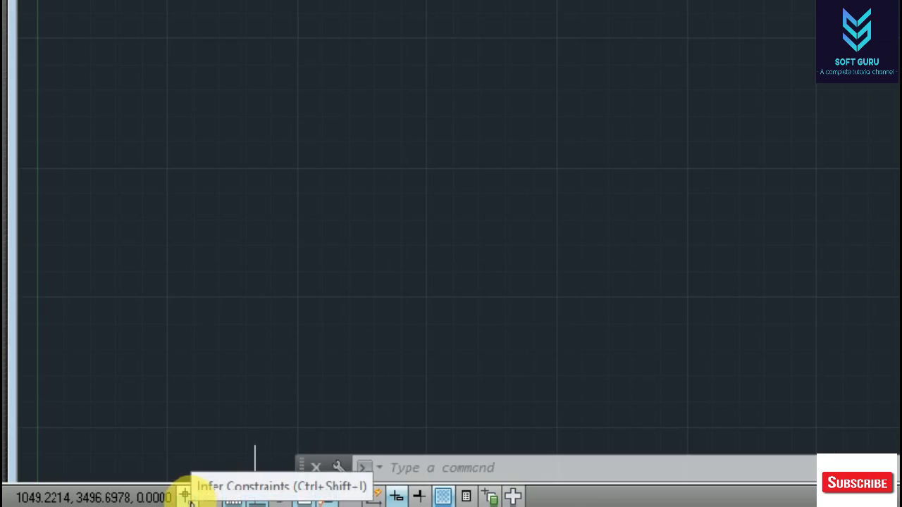
Review the snap and grid, polar tracking and object snap options in Drafting Settings and accept the dialog
right_click(304, 497)
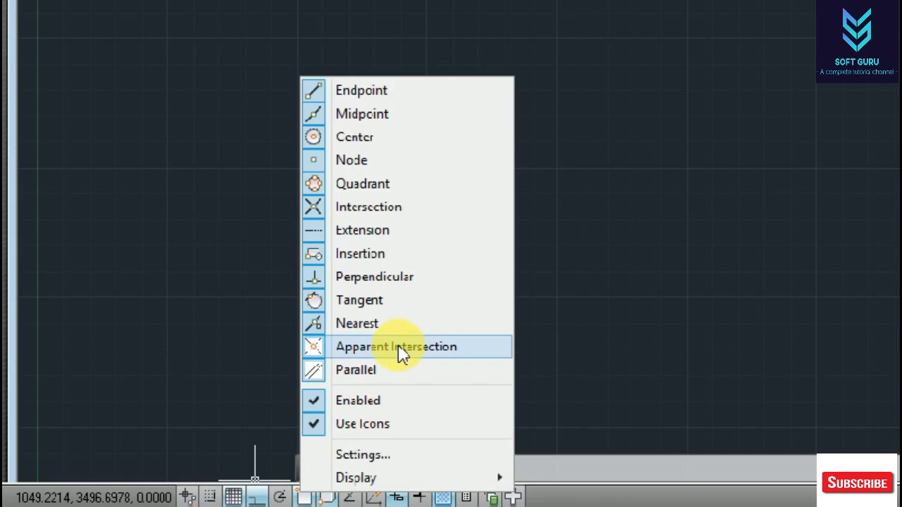
click(403, 455)
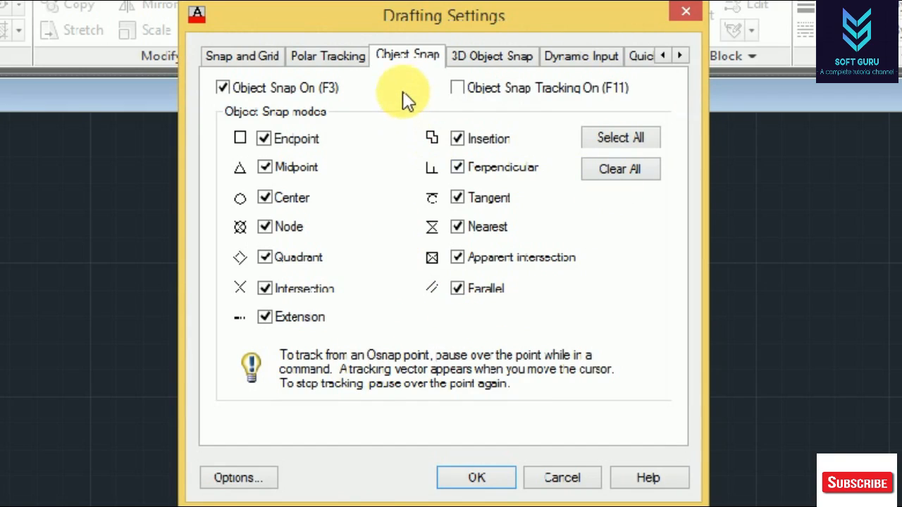
click(256, 58)
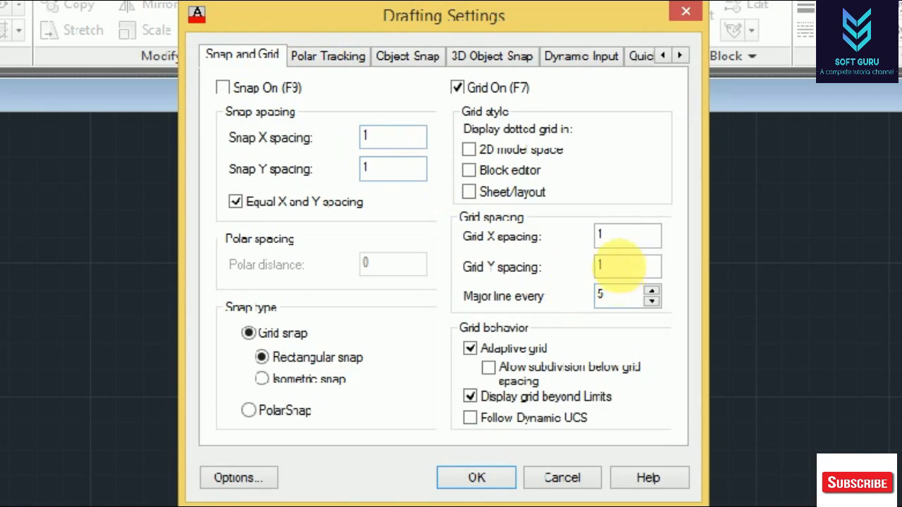
click(330, 57)
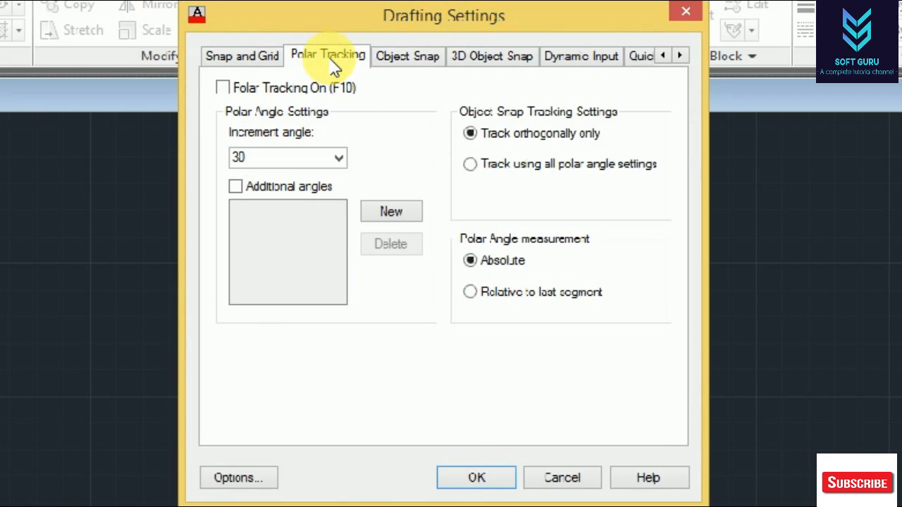
click(415, 57)
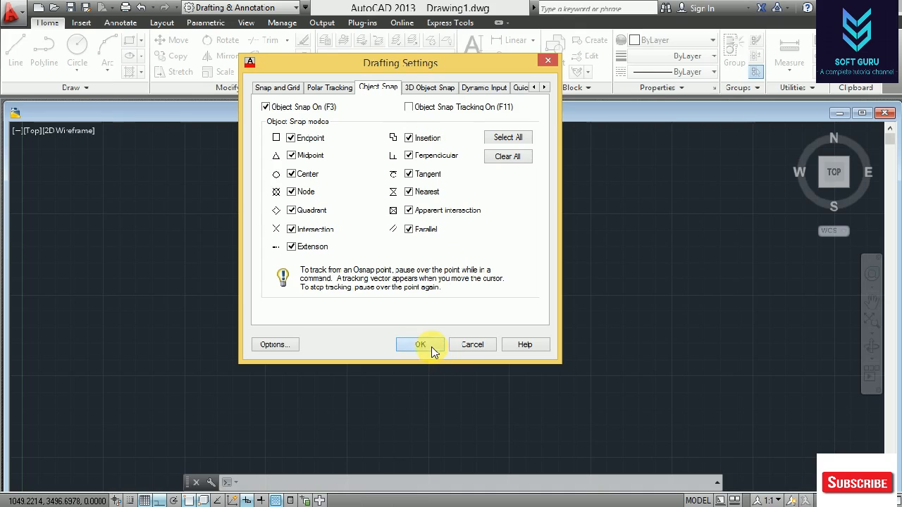
click(431, 348)
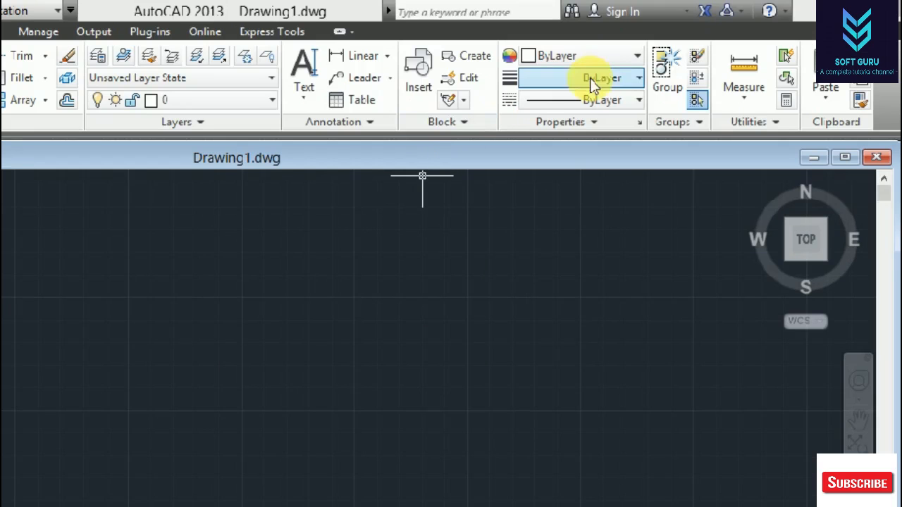
Look through the available lineweights for new objects while keeping the lineweight at ByLayer
click(628, 89)
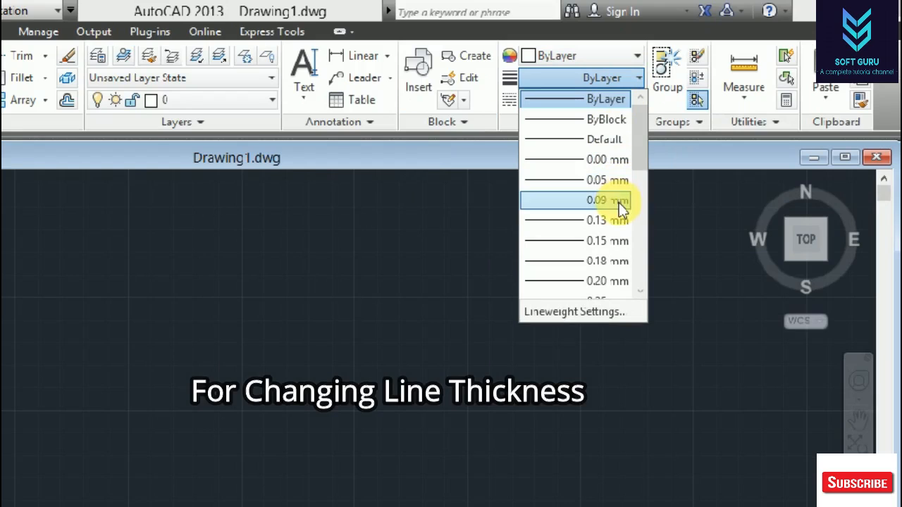
scroll(617, 296, down, 6)
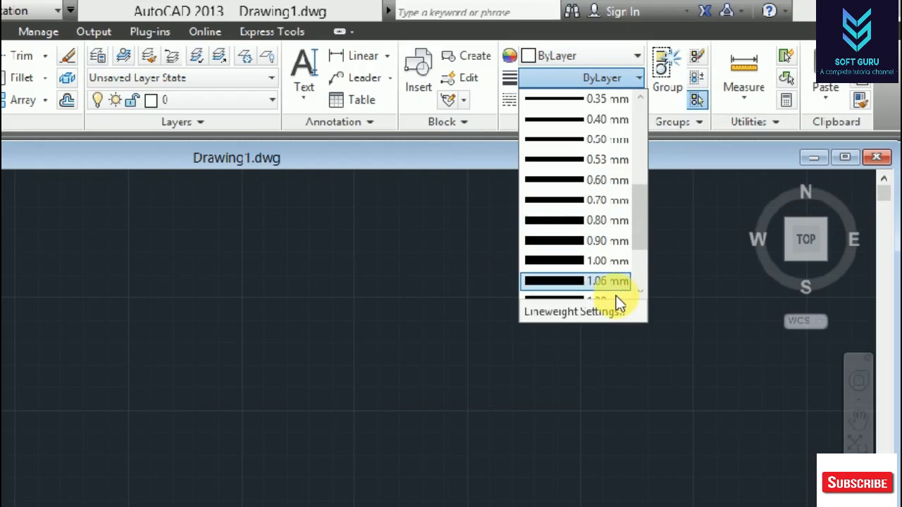
scroll(585, 183, up, 6)
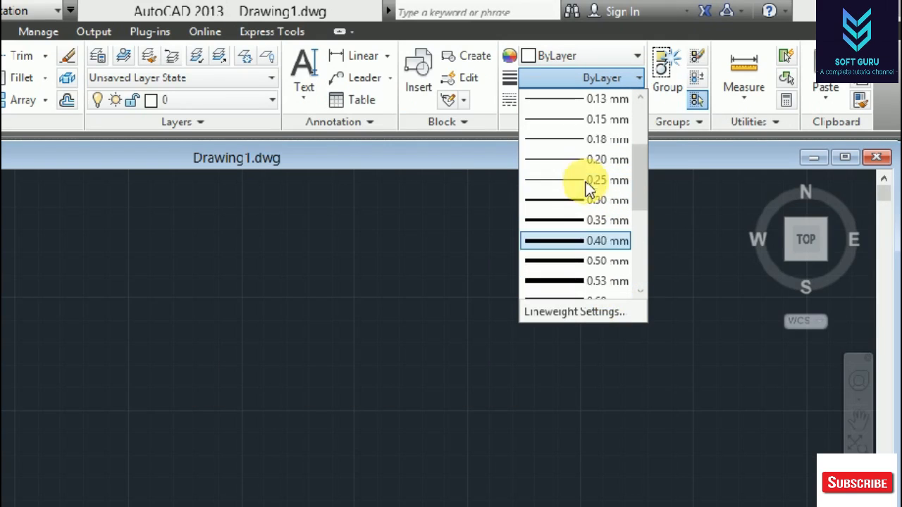
click(606, 99)
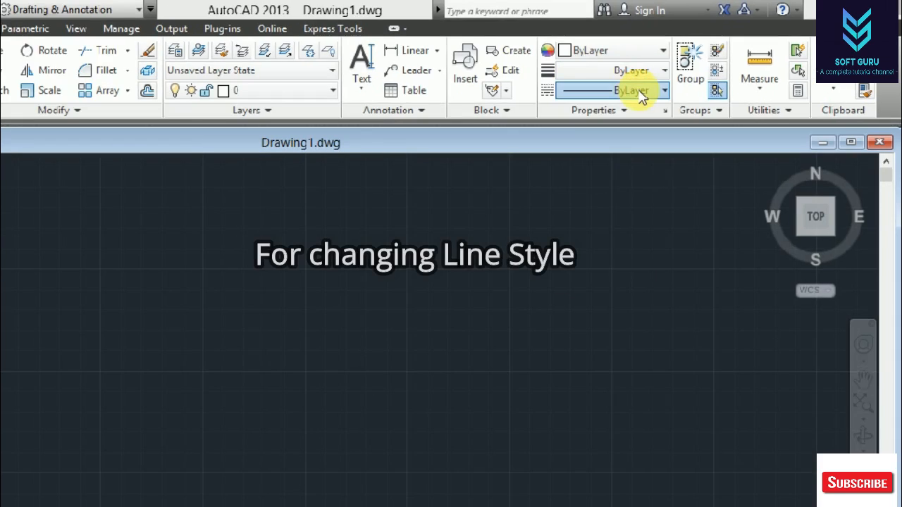
Load the ZIGZAG linetype from acadiso.lin in the Linetype Manager and accept the dialog
click(607, 99)
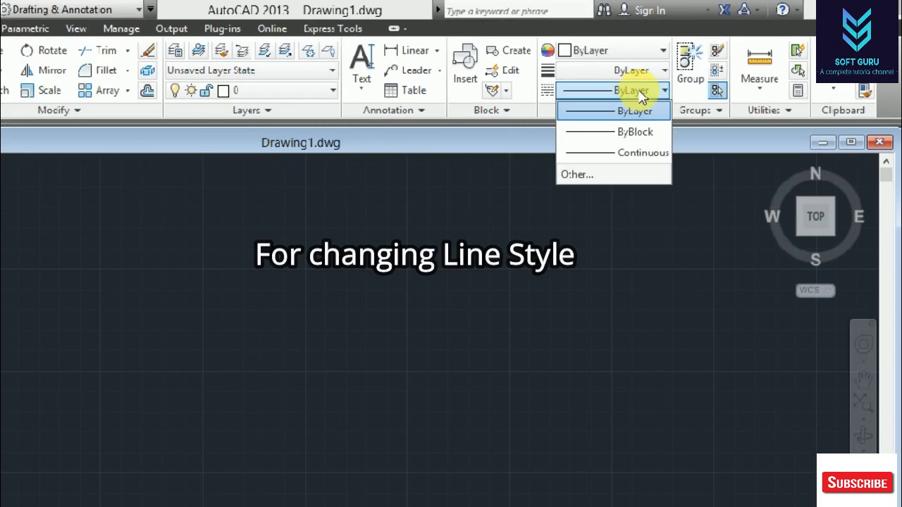
click(636, 176)
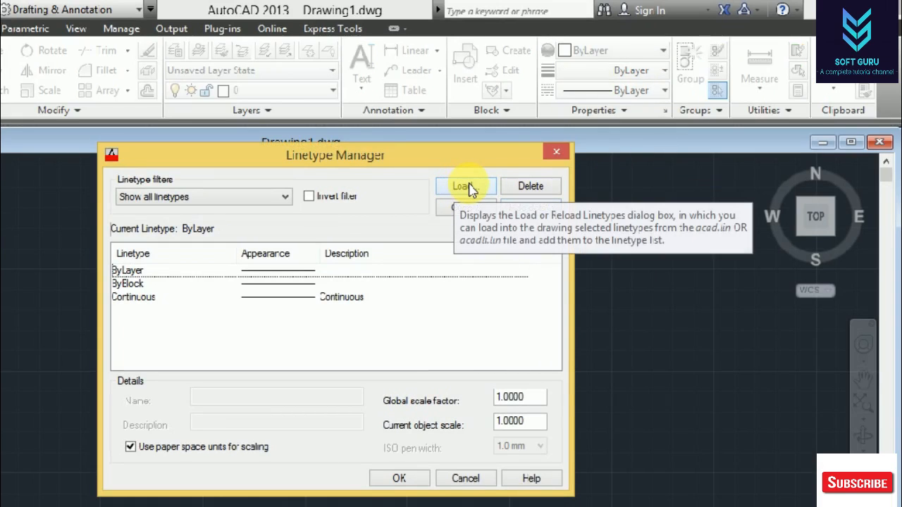
click(467, 187)
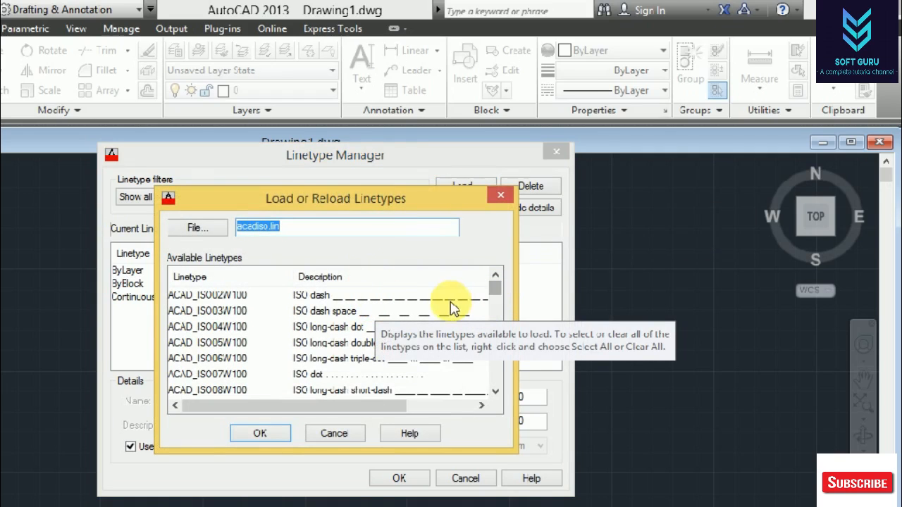
drag(499, 293, 506, 384)
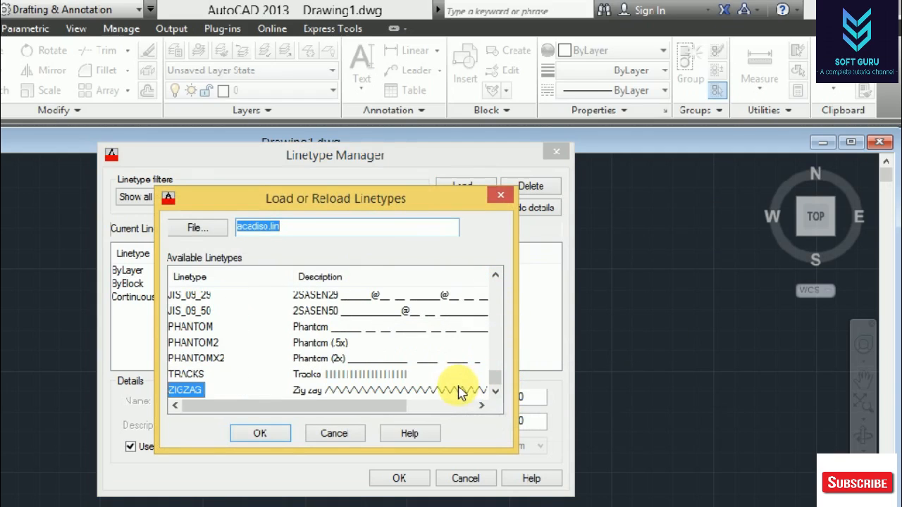
click(266, 435)
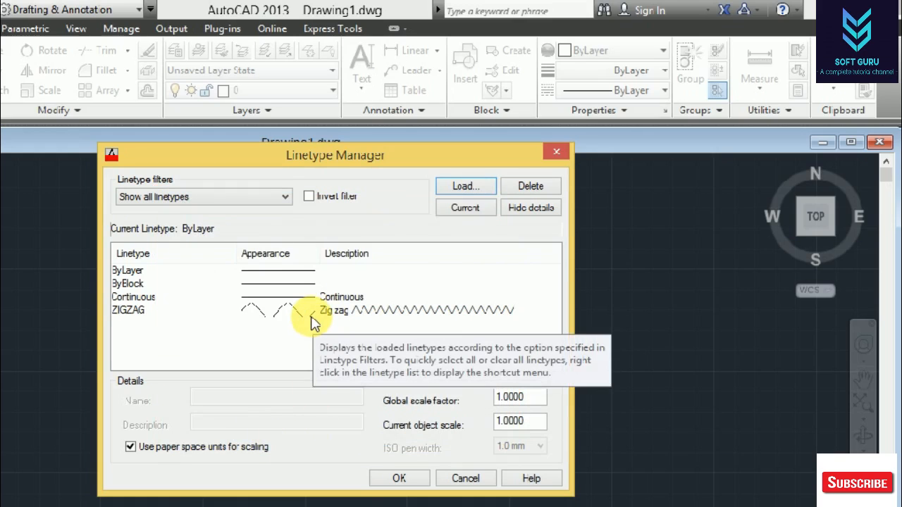
click(310, 312)
click(399, 479)
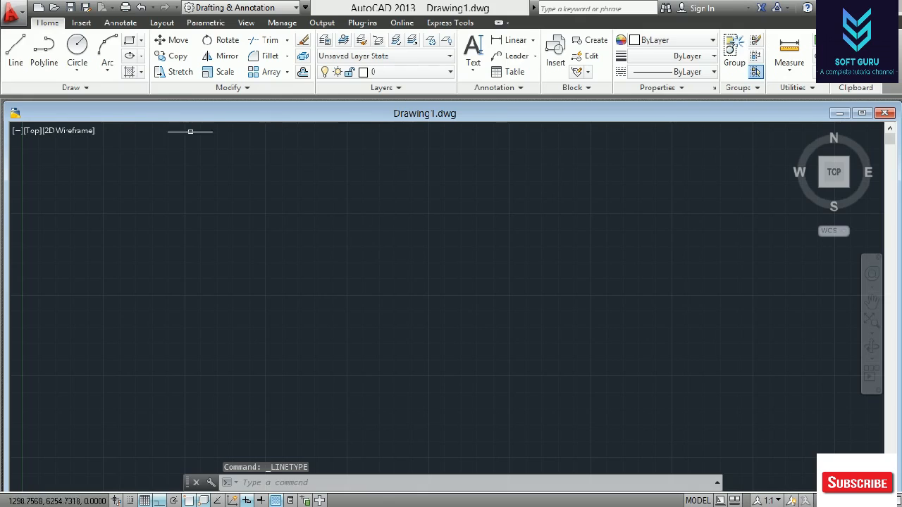
Draw a wide rectangle from four connected orthogonal lines in the empty drawing area, closing it at its start point
click(15, 52)
click(198, 260)
click(496, 299)
click(496, 377)
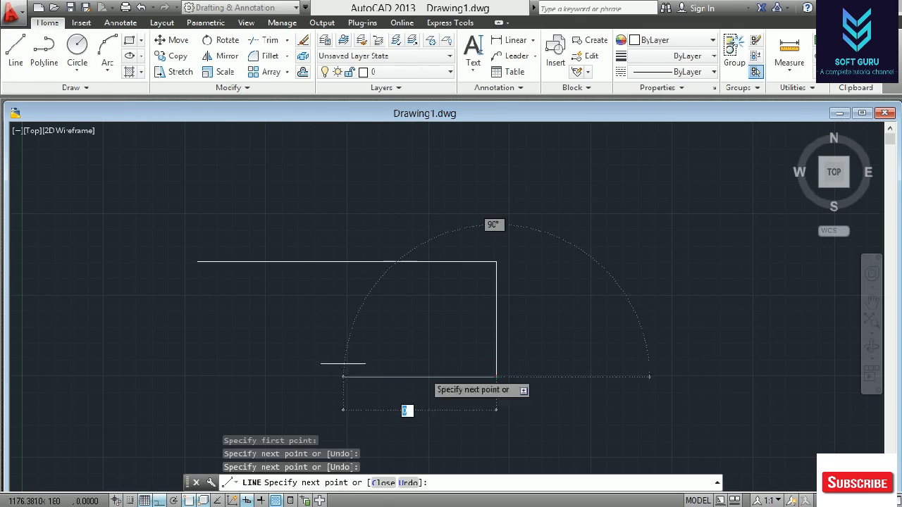
click(198, 376)
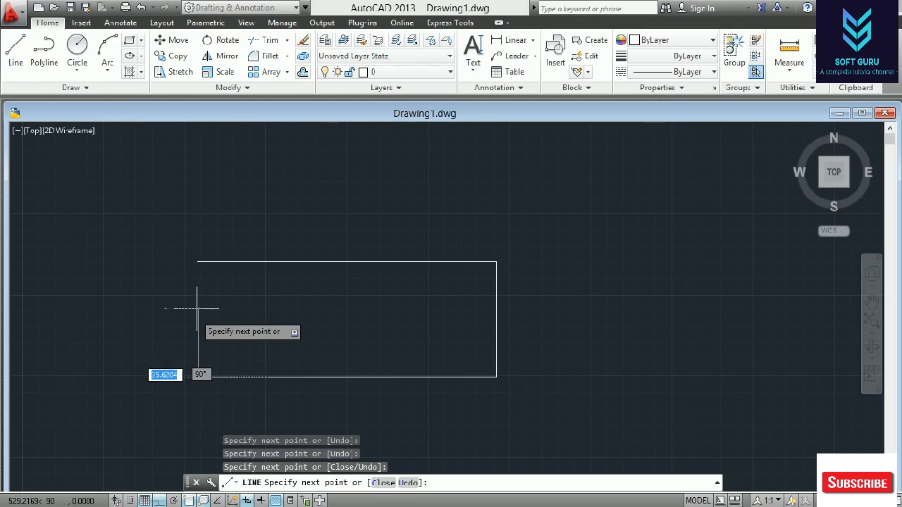
click(198, 261)
key(Escape)
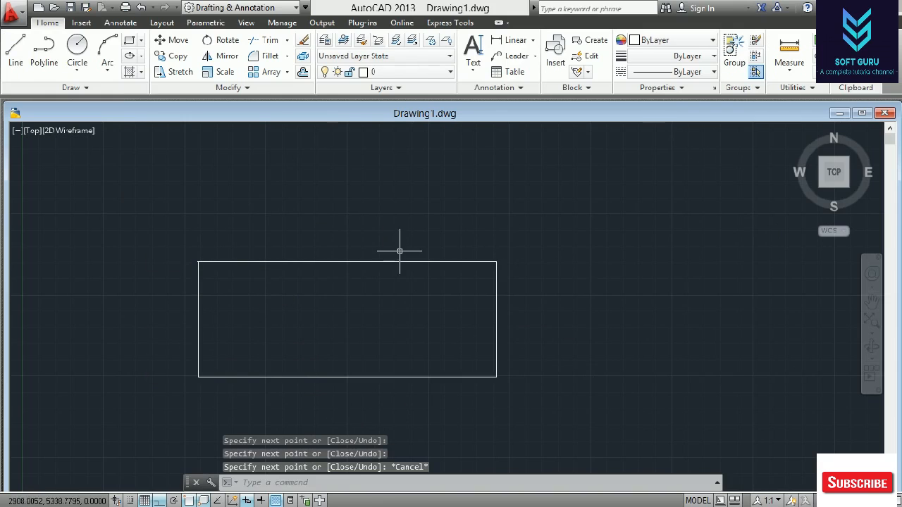
Apply the ZIGZAG linetype to all four lines of the rectangle and clear the selection
click(529, 206)
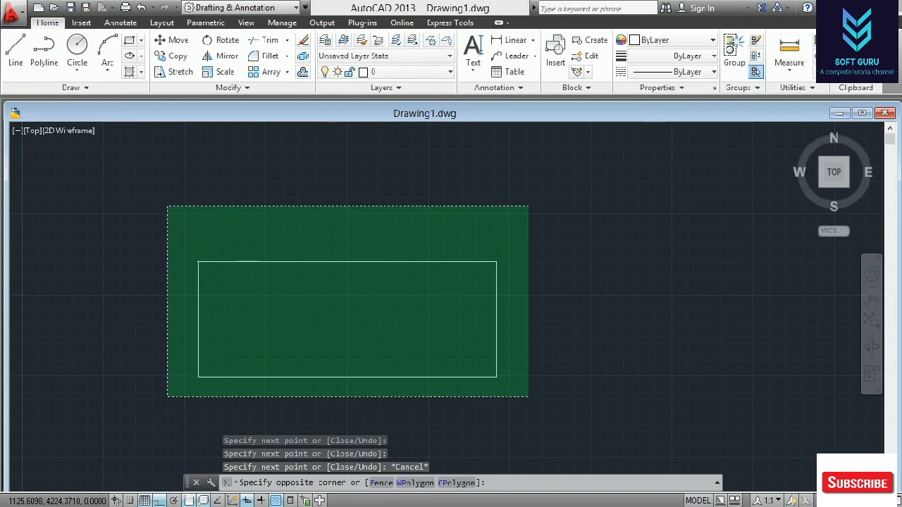
click(165, 398)
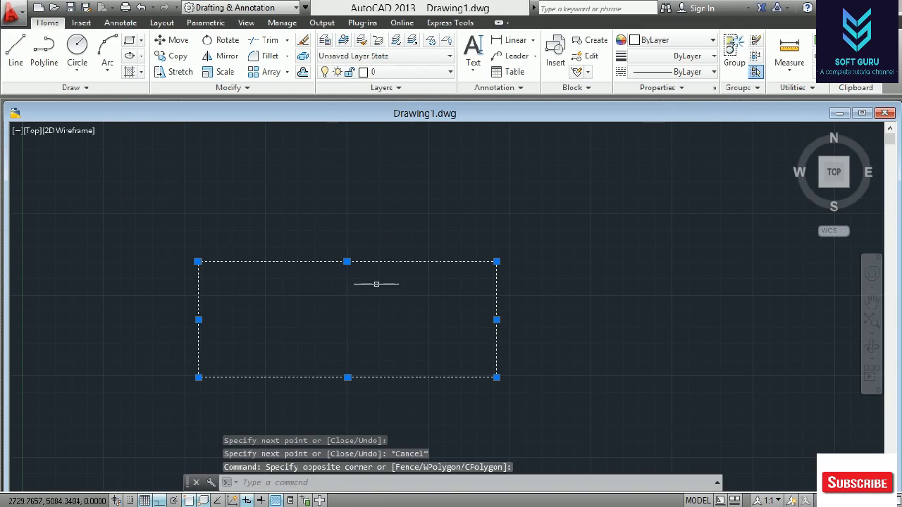
click(712, 73)
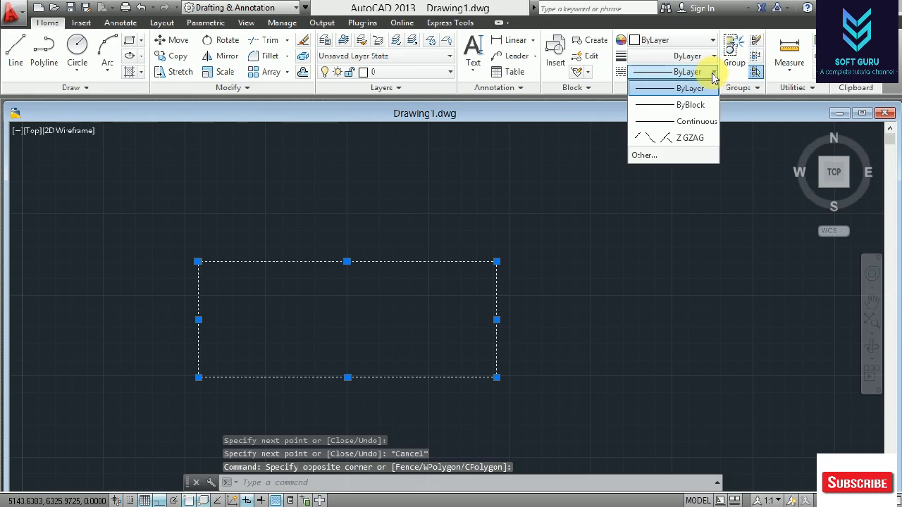
click(701, 136)
key(Escape)
Examine how the zigzag linetype looks along the rectangle's edges at different zoom levels
scroll(462, 281, up, 4)
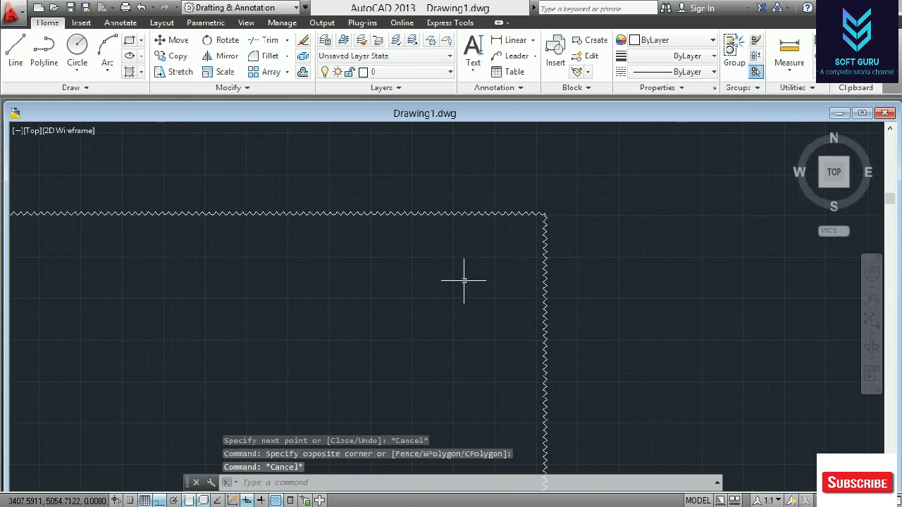
scroll(529, 302, up, 2)
scroll(479, 263, down, 8)
scroll(511, 366, up, 4)
scroll(503, 346, down, 5)
scroll(450, 324, up, 4)
scroll(283, 217, up, 2)
scroll(337, 224, down, 4)
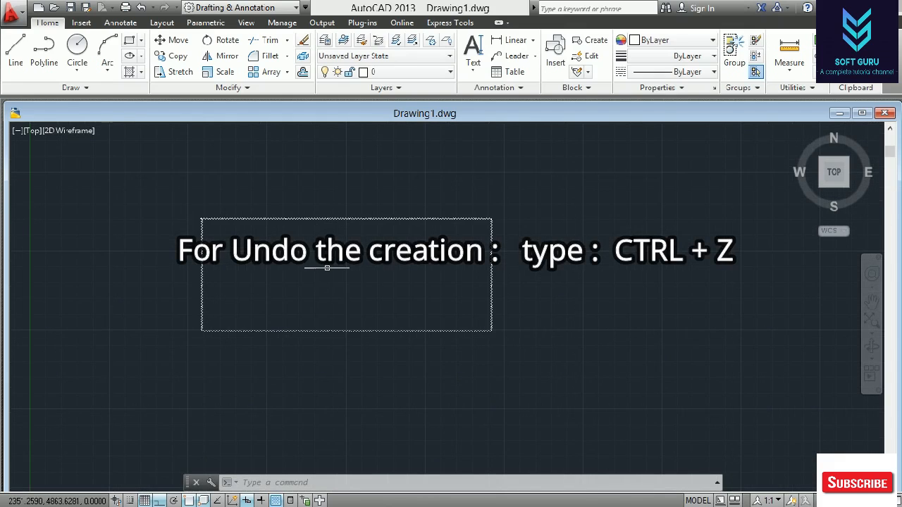
Undo the zoom changes and the linetype change on the rectangle's lines
key(ctrl+z)
scroll(425, 272, up, 2)
scroll(425, 272, down, 2)
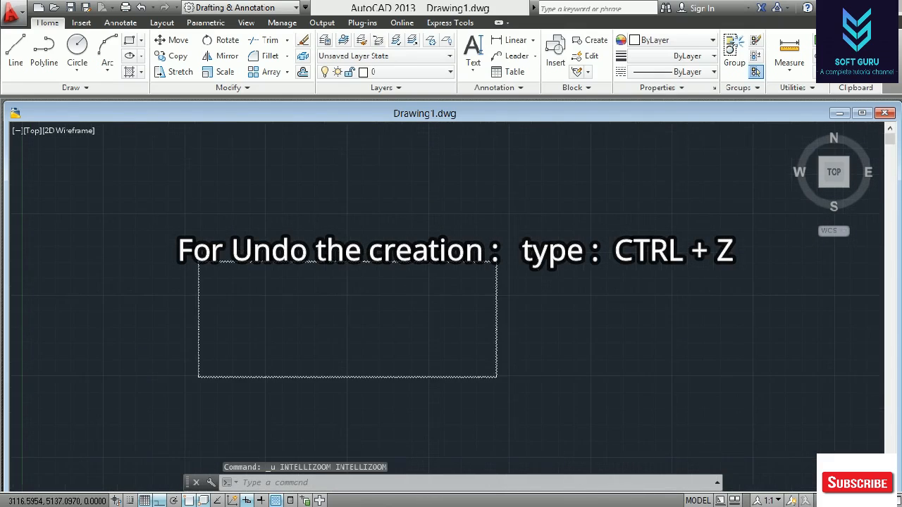
key(ctrl+z)
key(ctrl+z)
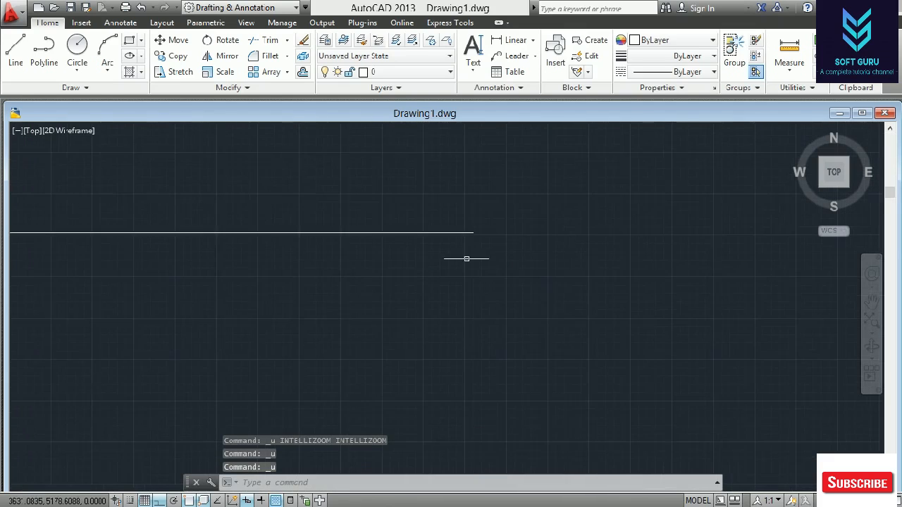
scroll(546, 215, down, 2)
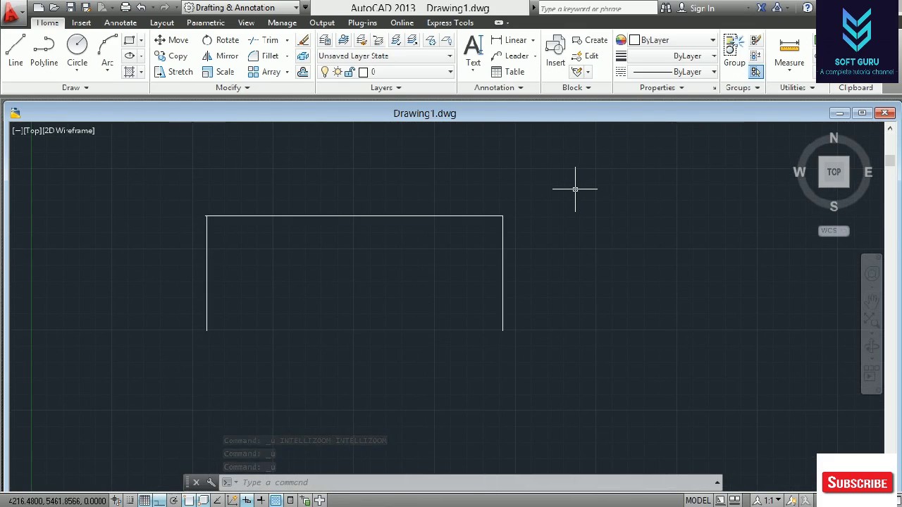